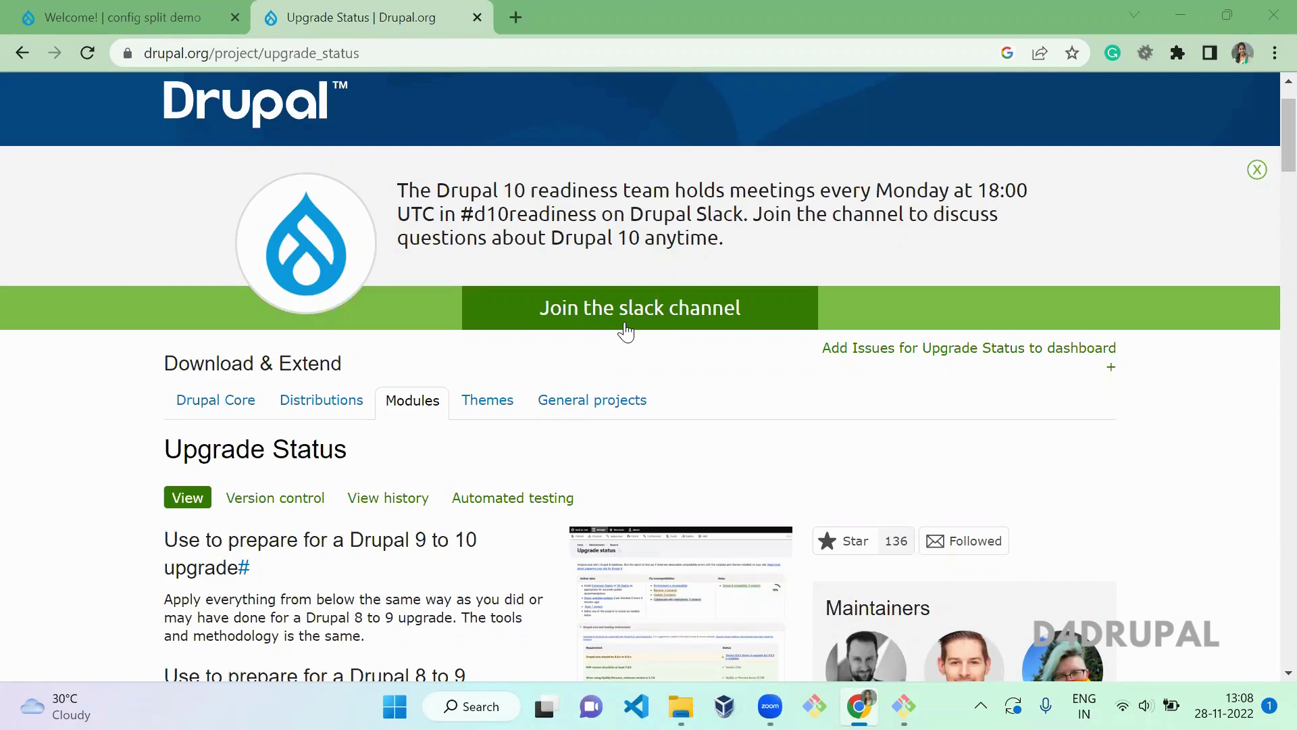
Review the Upgrade Status project page on drupal.org, highlighting its heading
triple_click(294, 444)
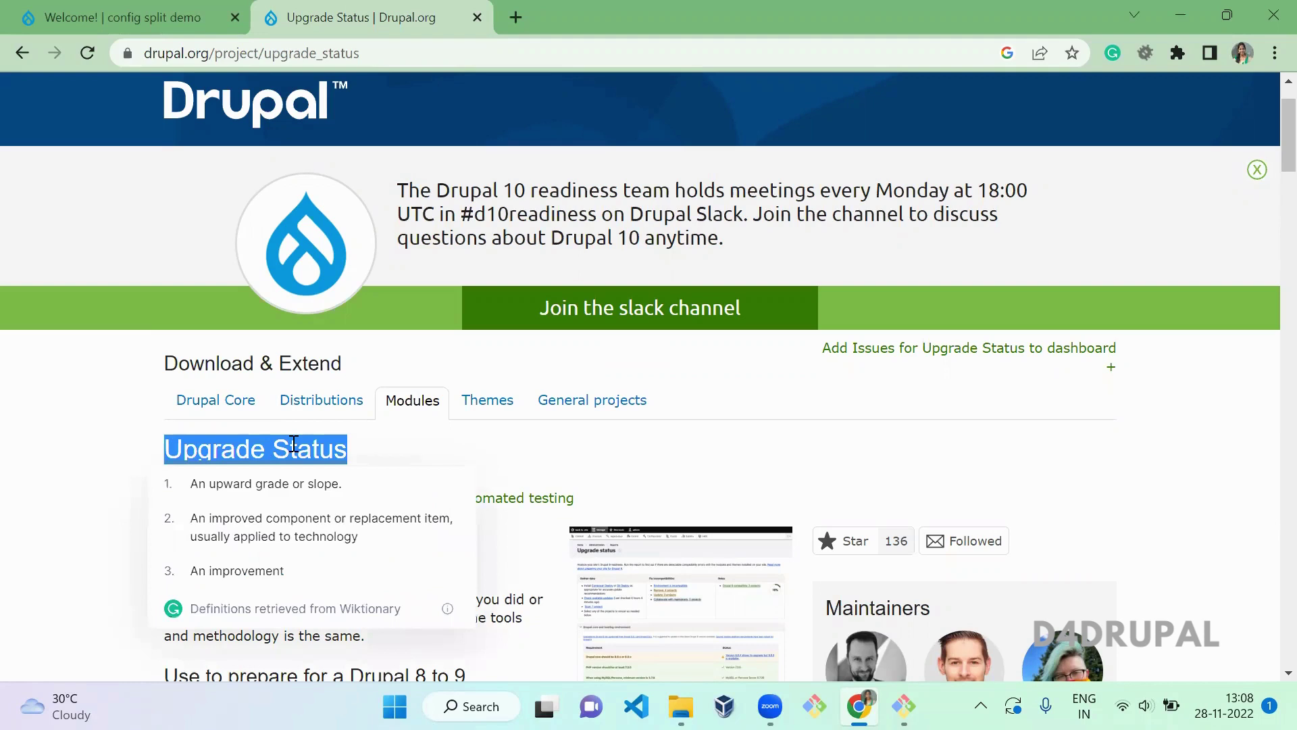
click(697, 456)
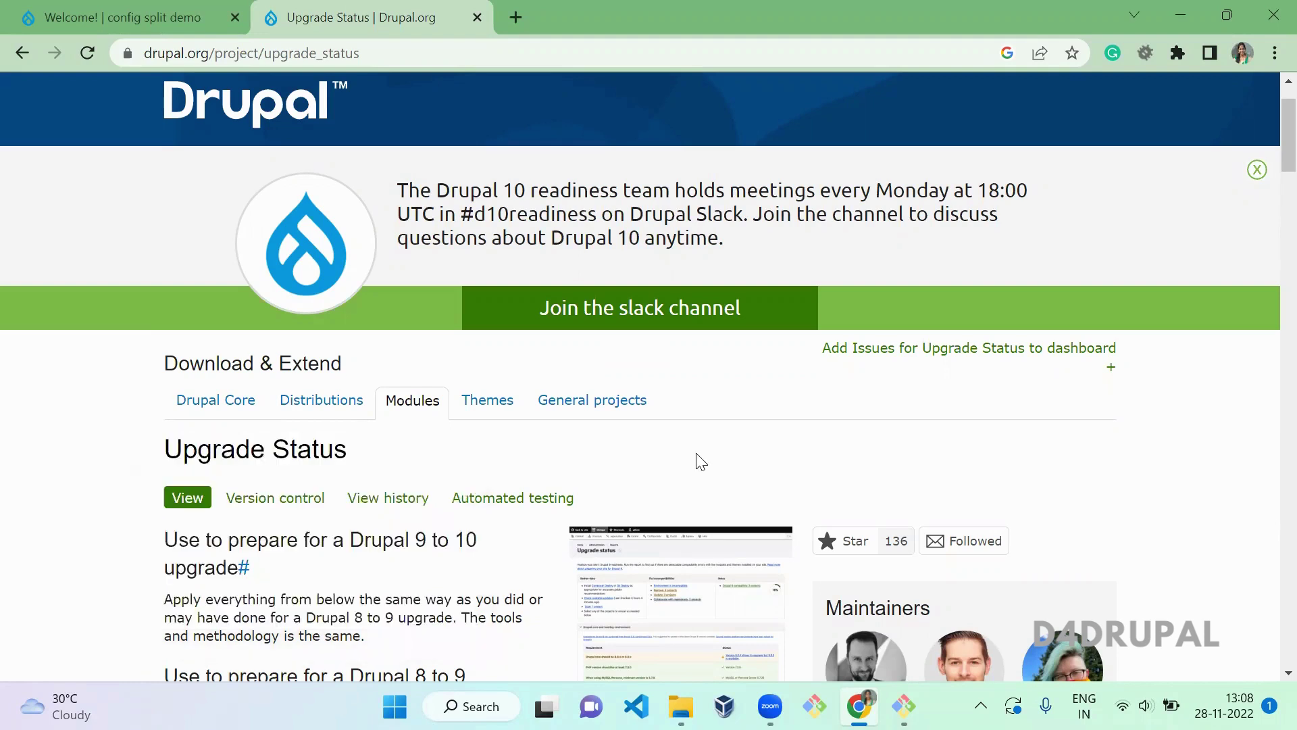
Install drupal/upgrade_status 3.18.0 with Composer in Git Bash and return to the splitprod site
click(904, 706)
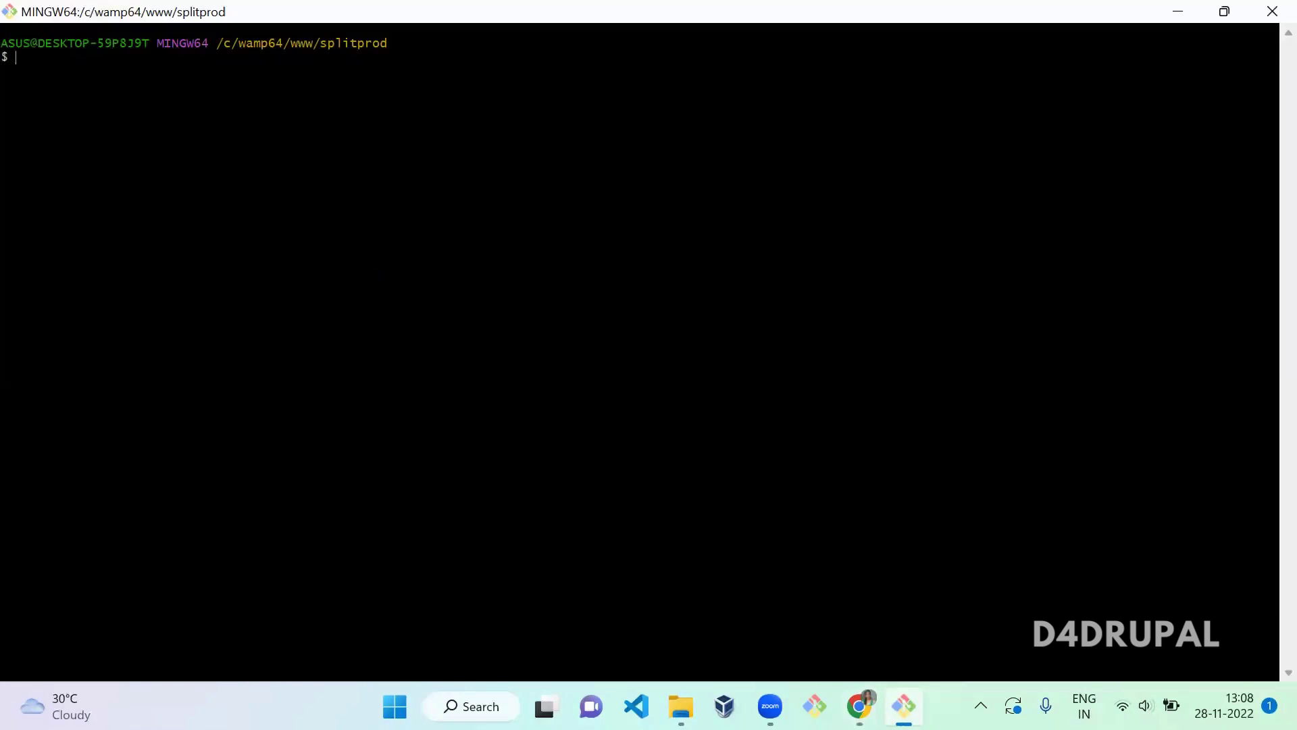
text(composer require drupal/)
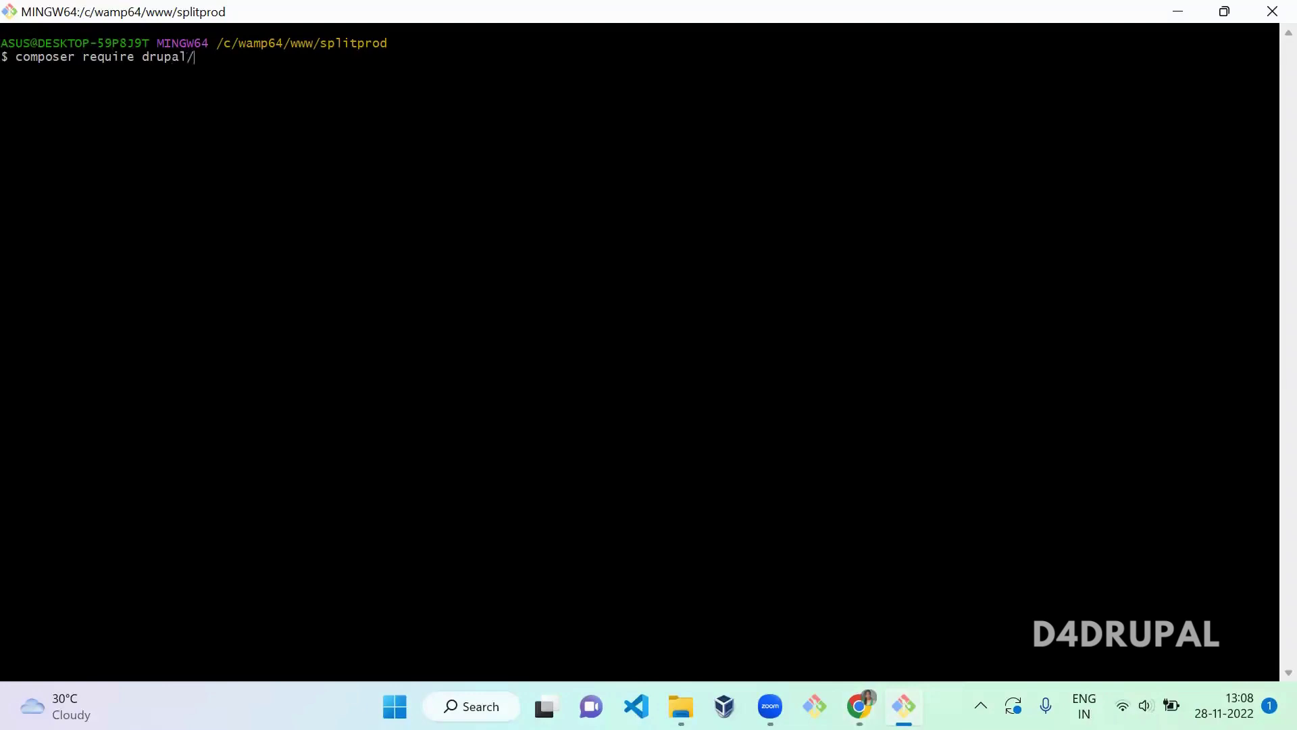
text(upgrade_status)
key(Return)
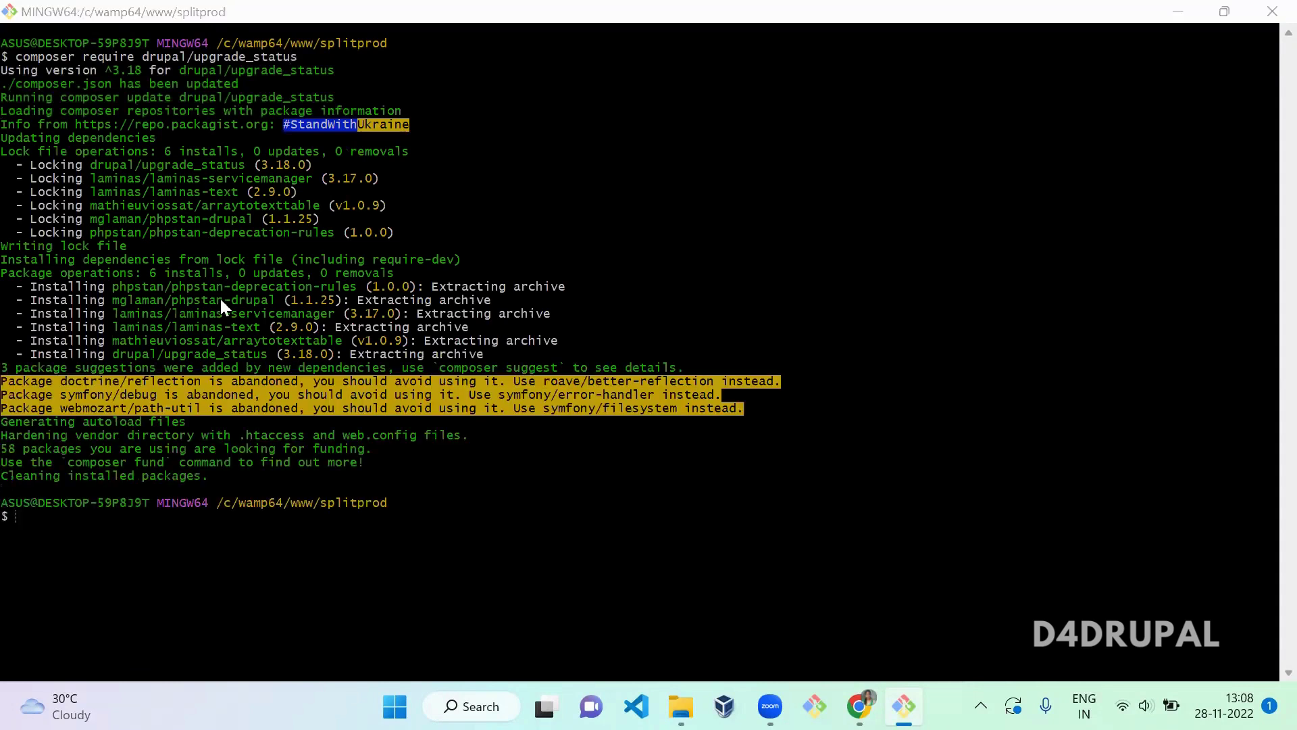
key(alt+Tab)
key(ctrl+1)
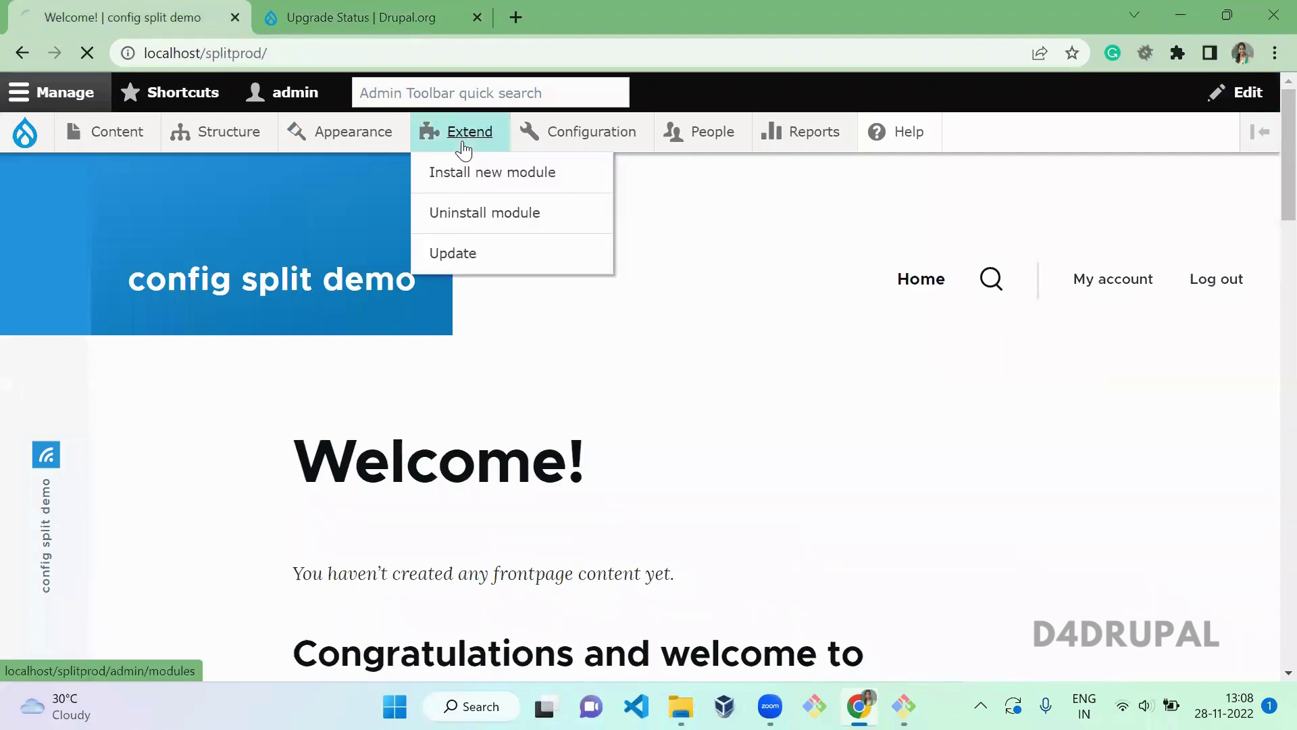
Filter the Extend page by 'upgrade' and install the Upgrade Status module
click(463, 133)
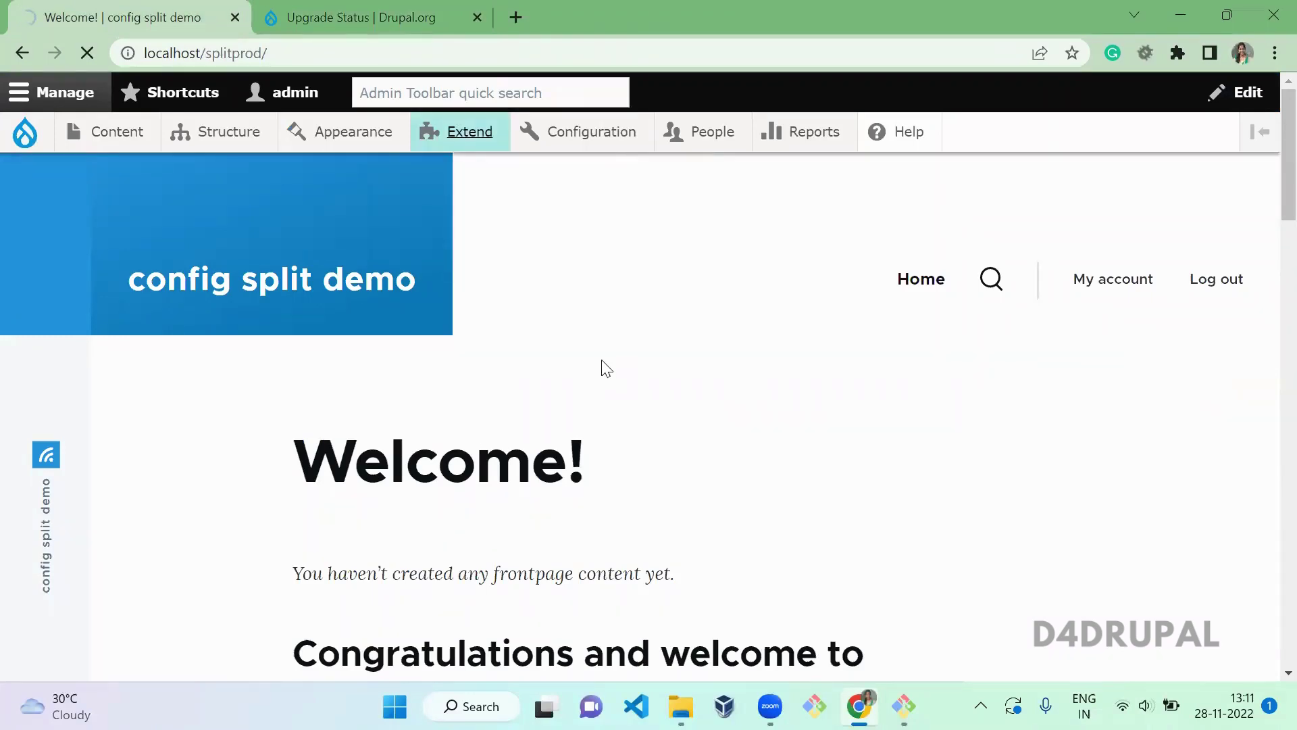
key(ctrl+2)
key(ctrl+1)
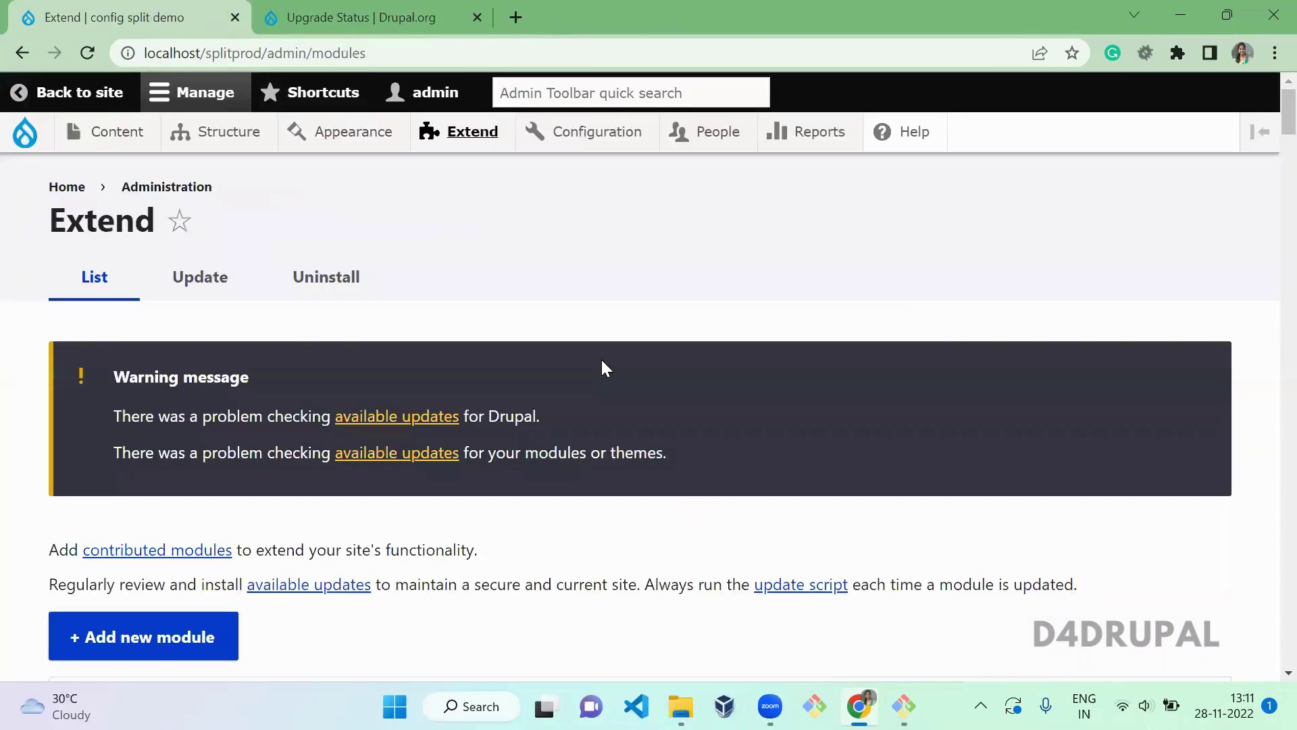
scroll(585, 359, down, 5)
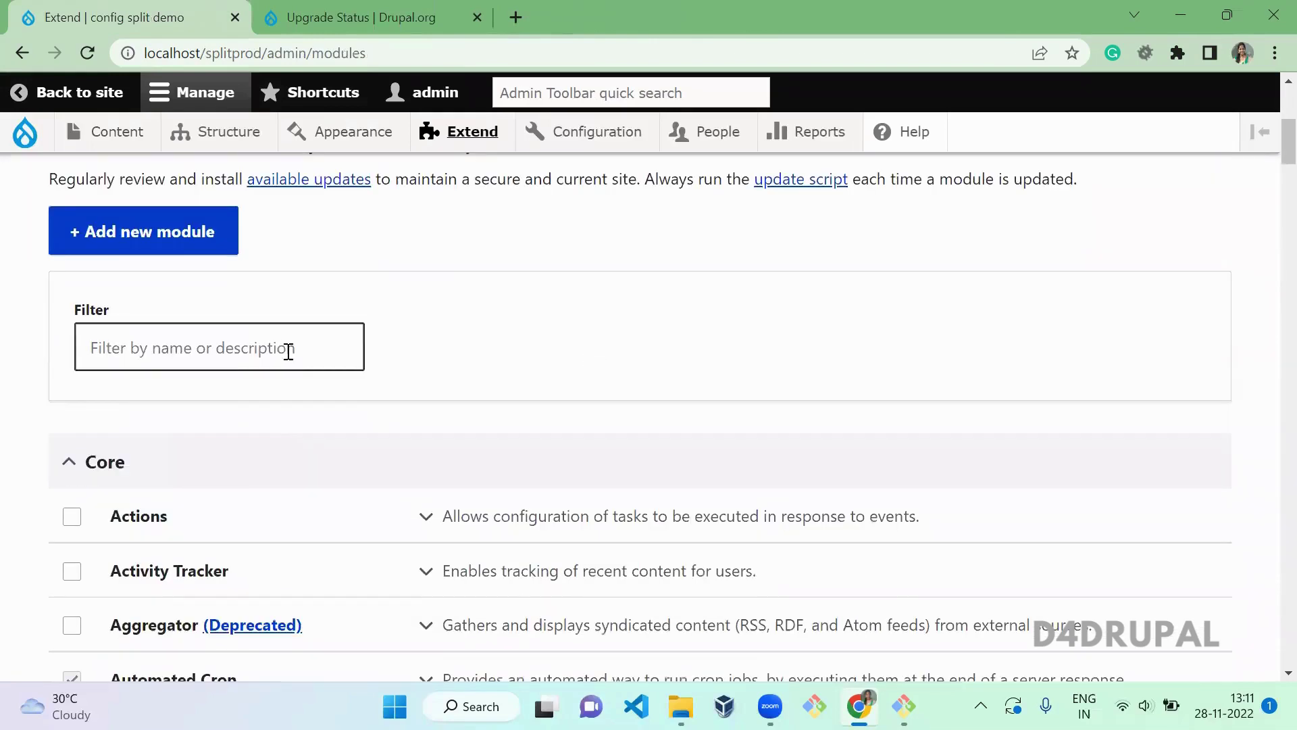
click(284, 346)
text(upgrade)
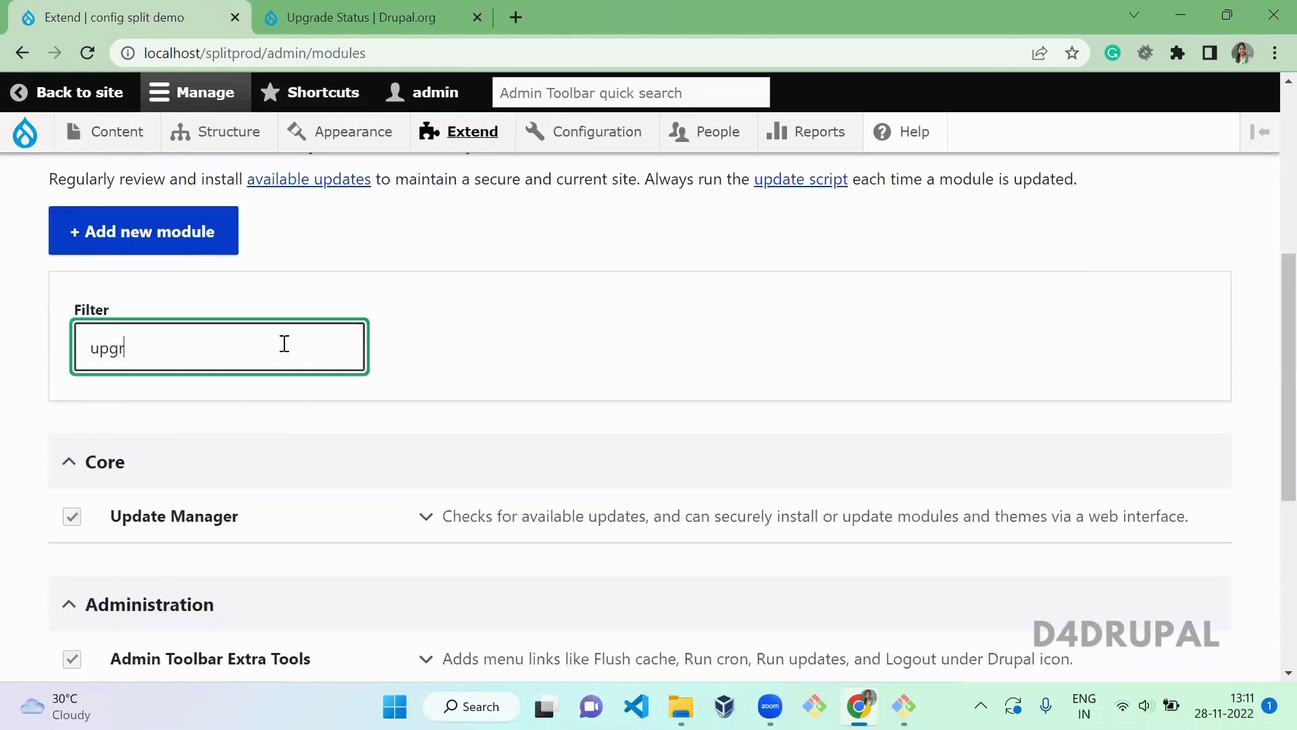
click(72, 516)
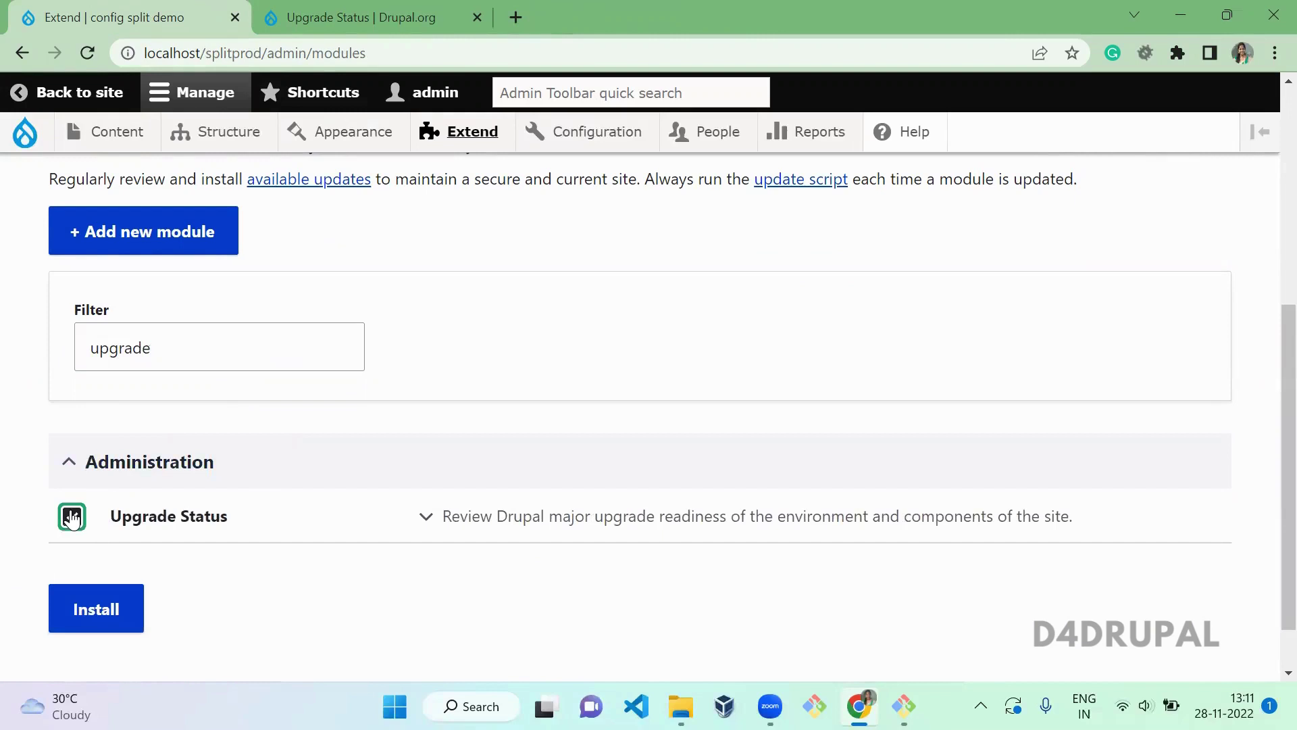
click(97, 605)
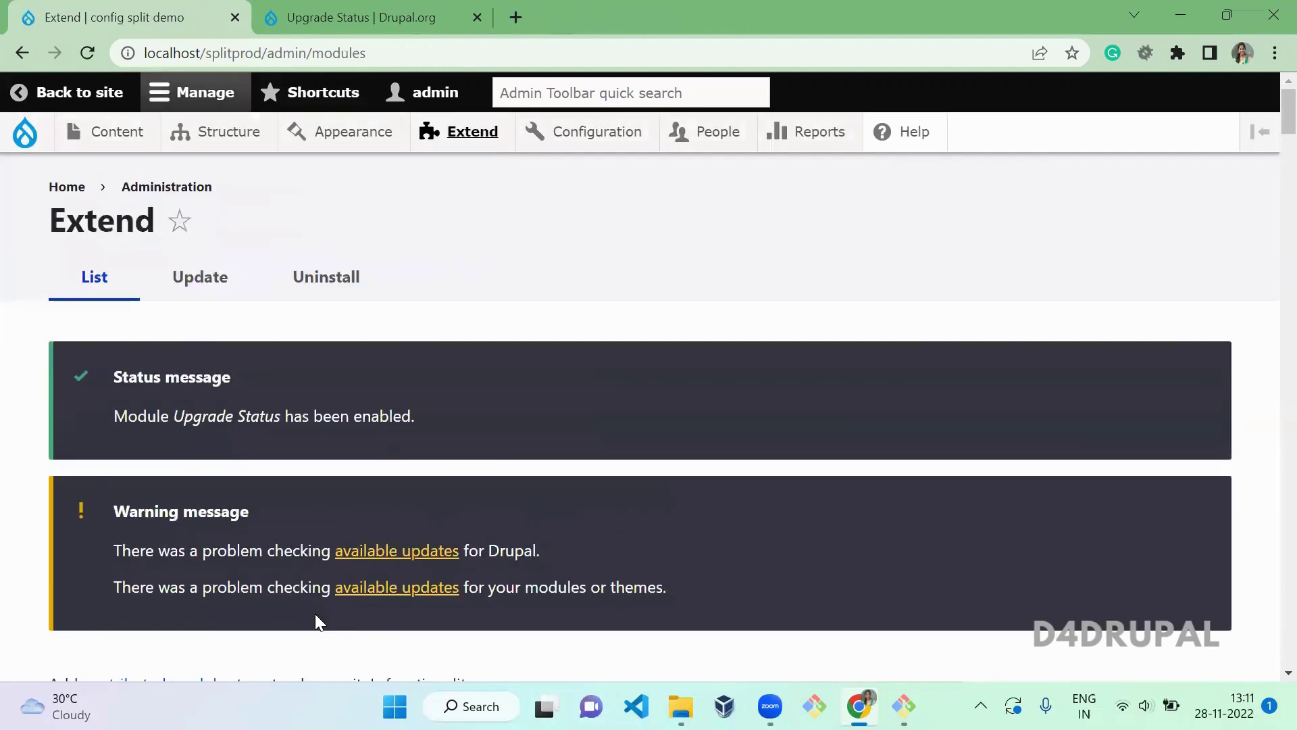
Open Reports > Upgrade status and browse the 43% readiness report's Remove and Scan groups
mouse_move(848, 148)
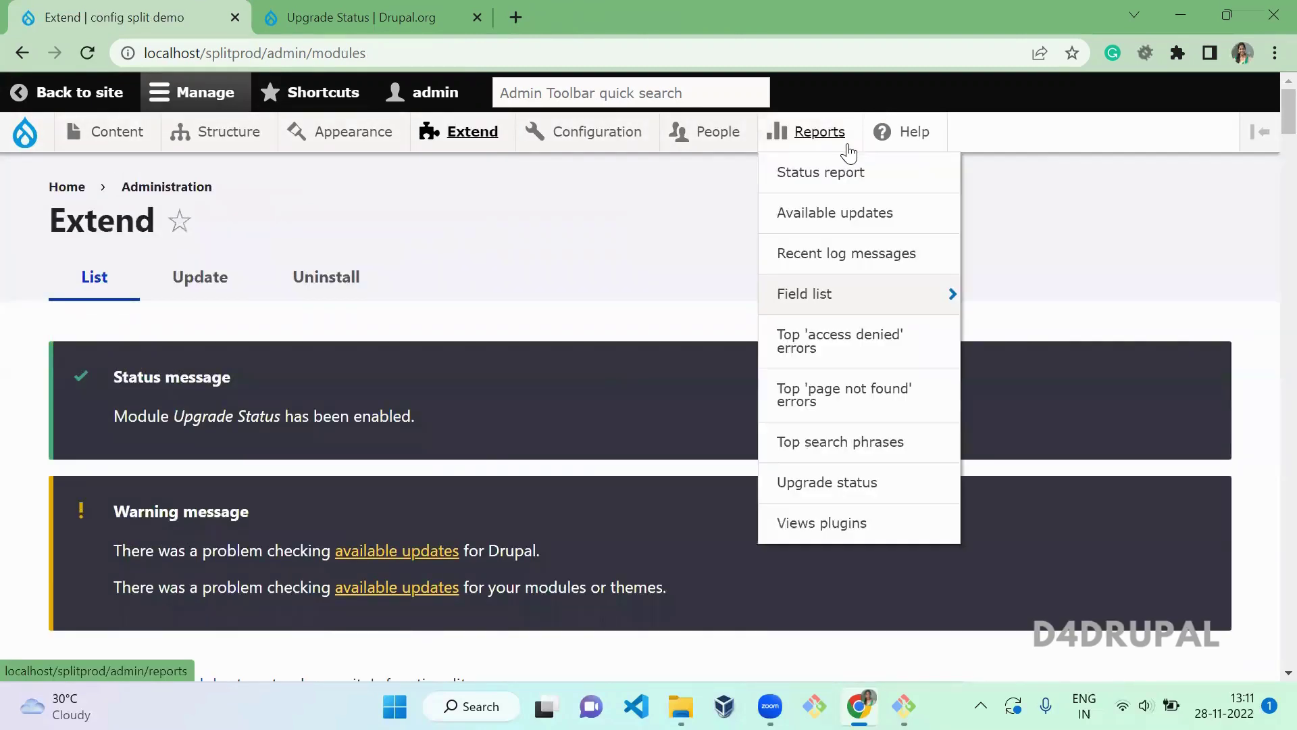
click(847, 483)
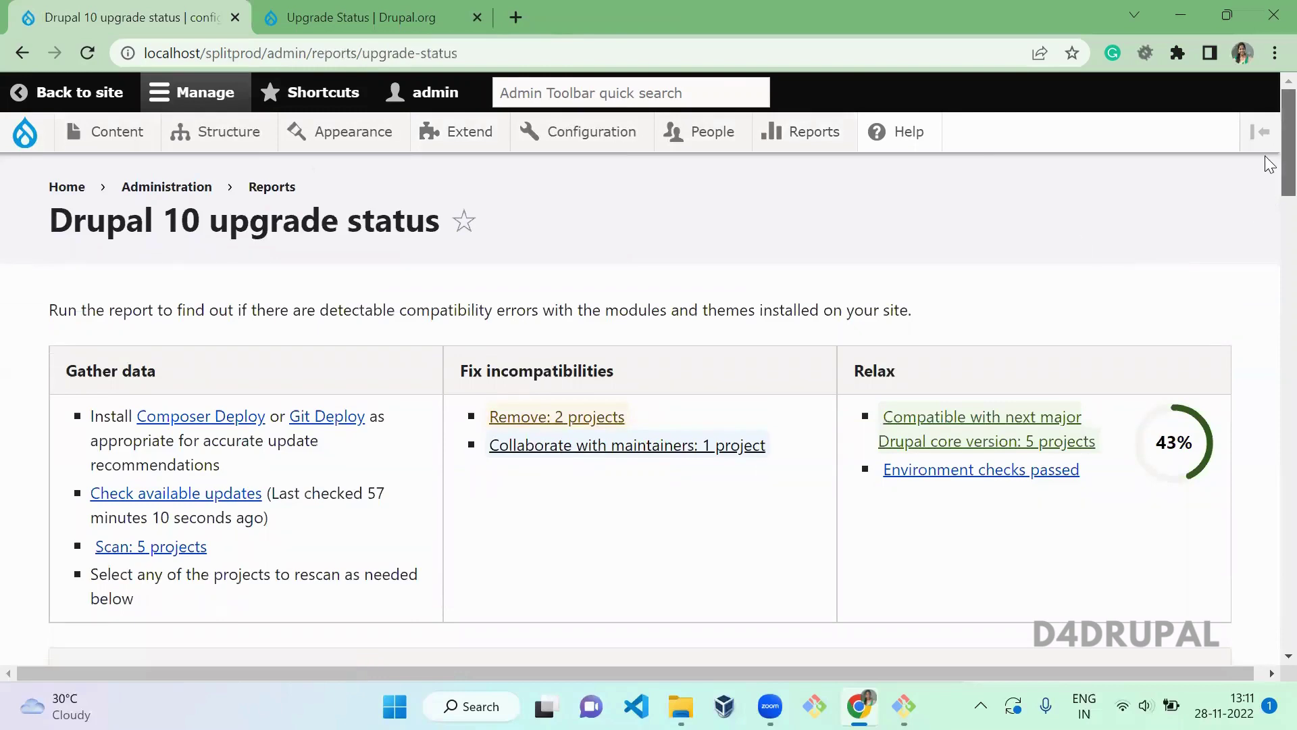
scroll(1265, 159, down, 2)
scroll(1265, 173, up, 1)
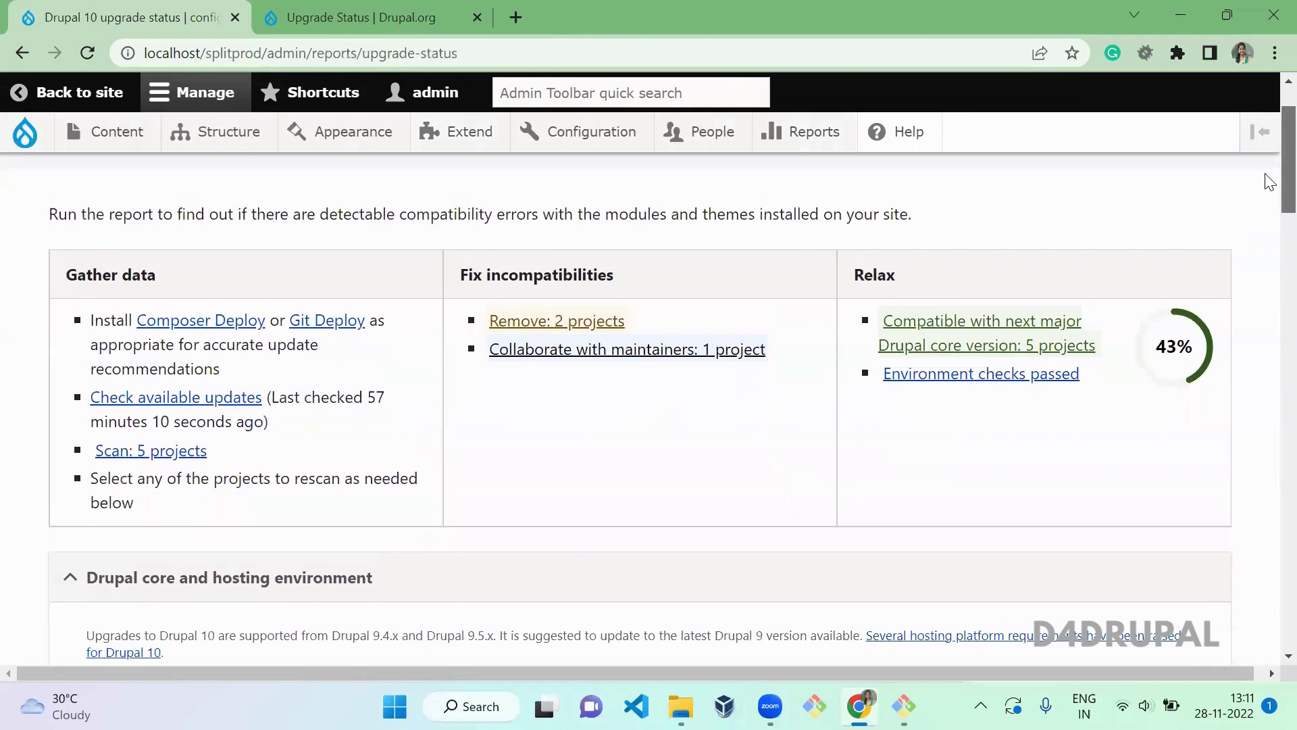
scroll(1270, 181, down, 15)
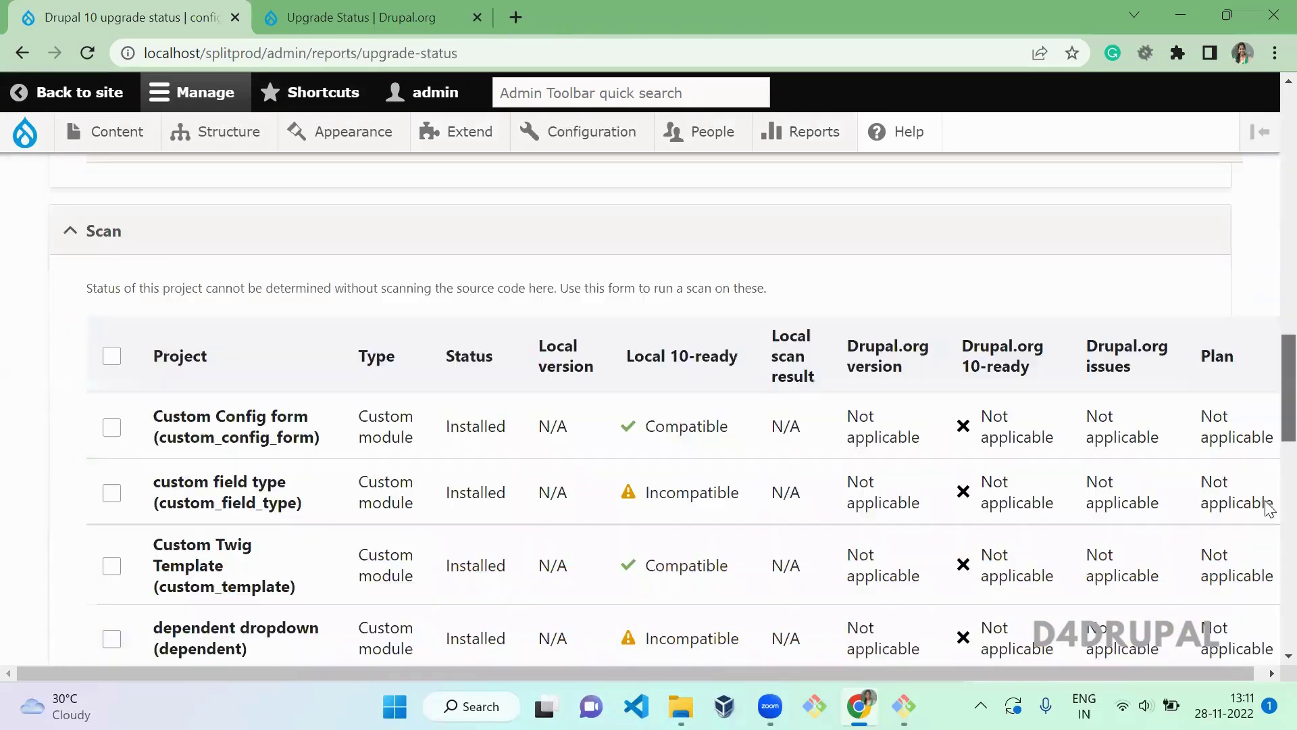
scroll(1271, 574, down, 10)
scroll(1271, 132, up, 20)
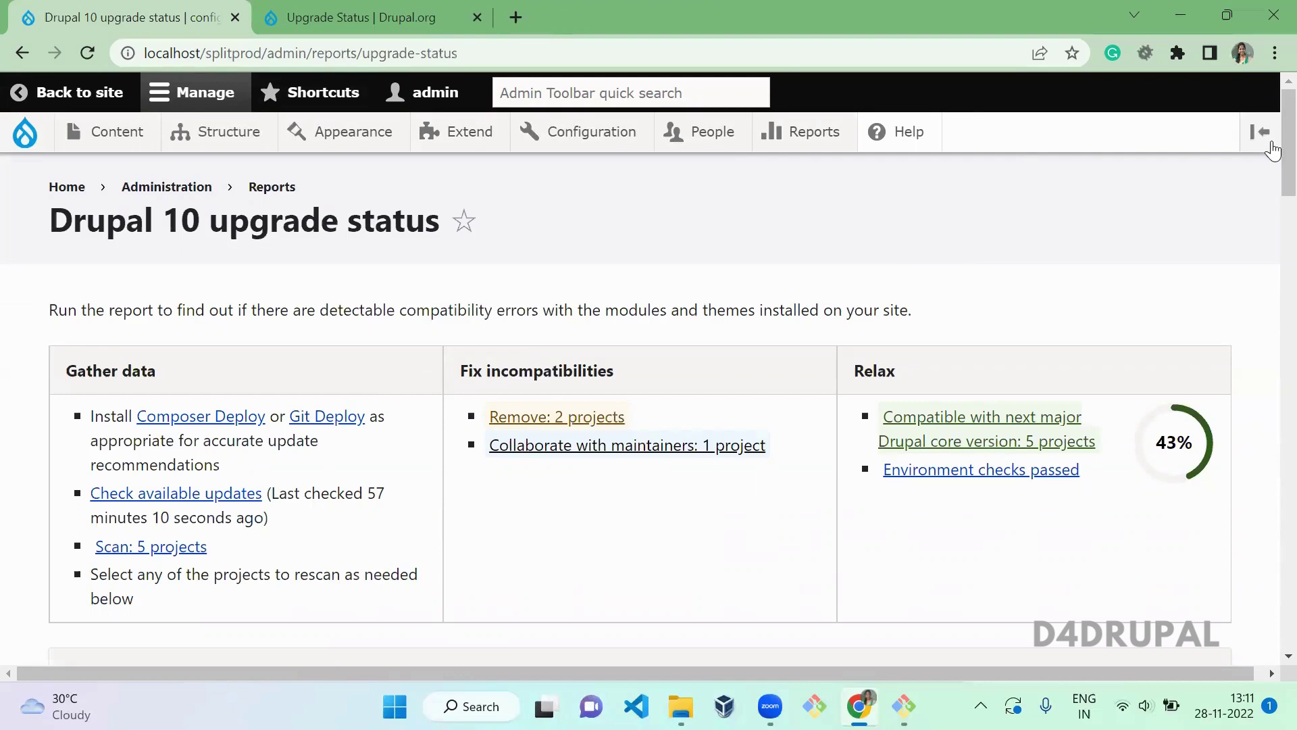
scroll(1265, 156, down, 5)
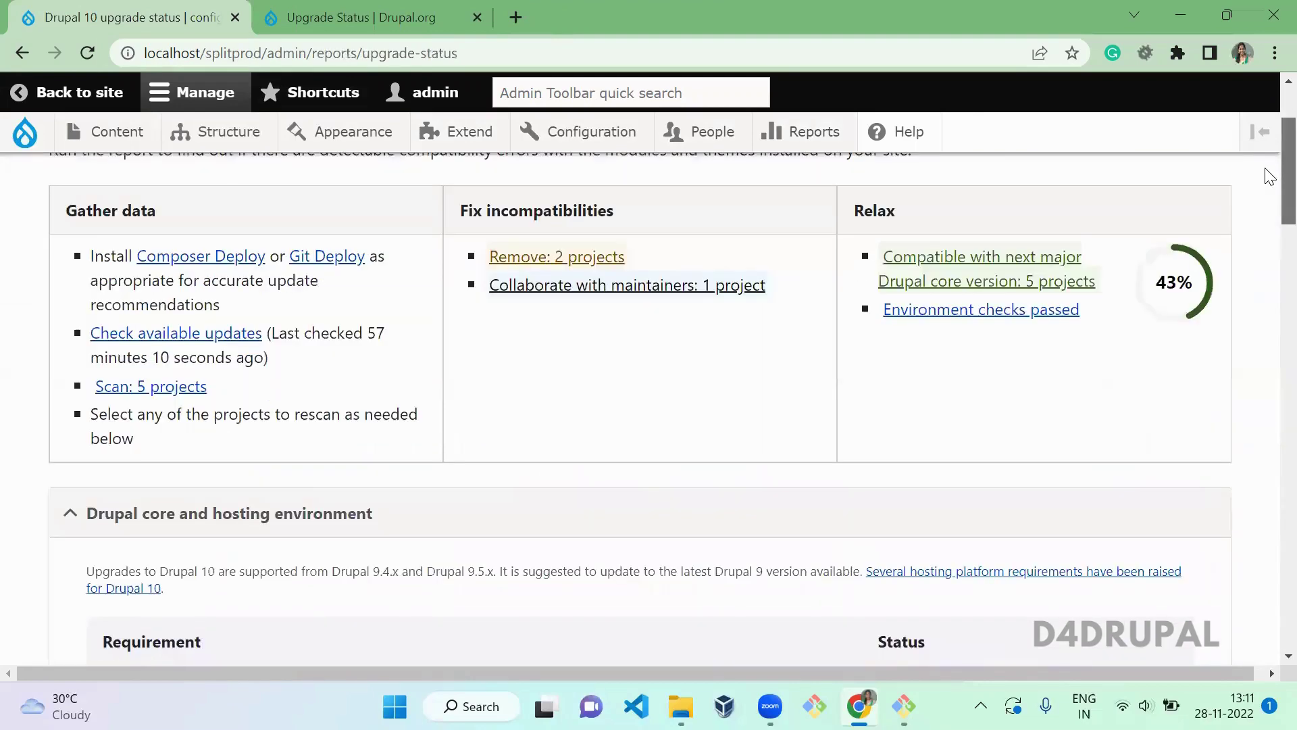
scroll(1268, 227, down, 7)
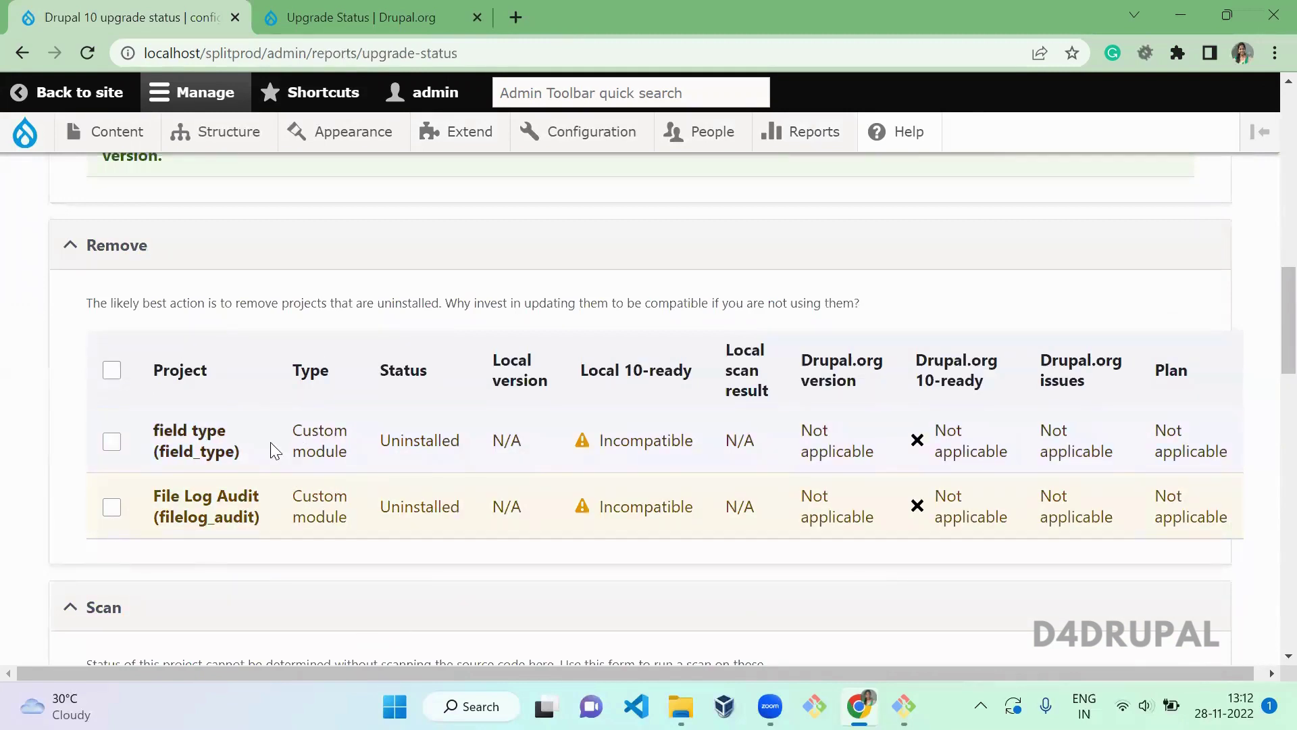
Select both projects in the Remove table for scanning
click(112, 370)
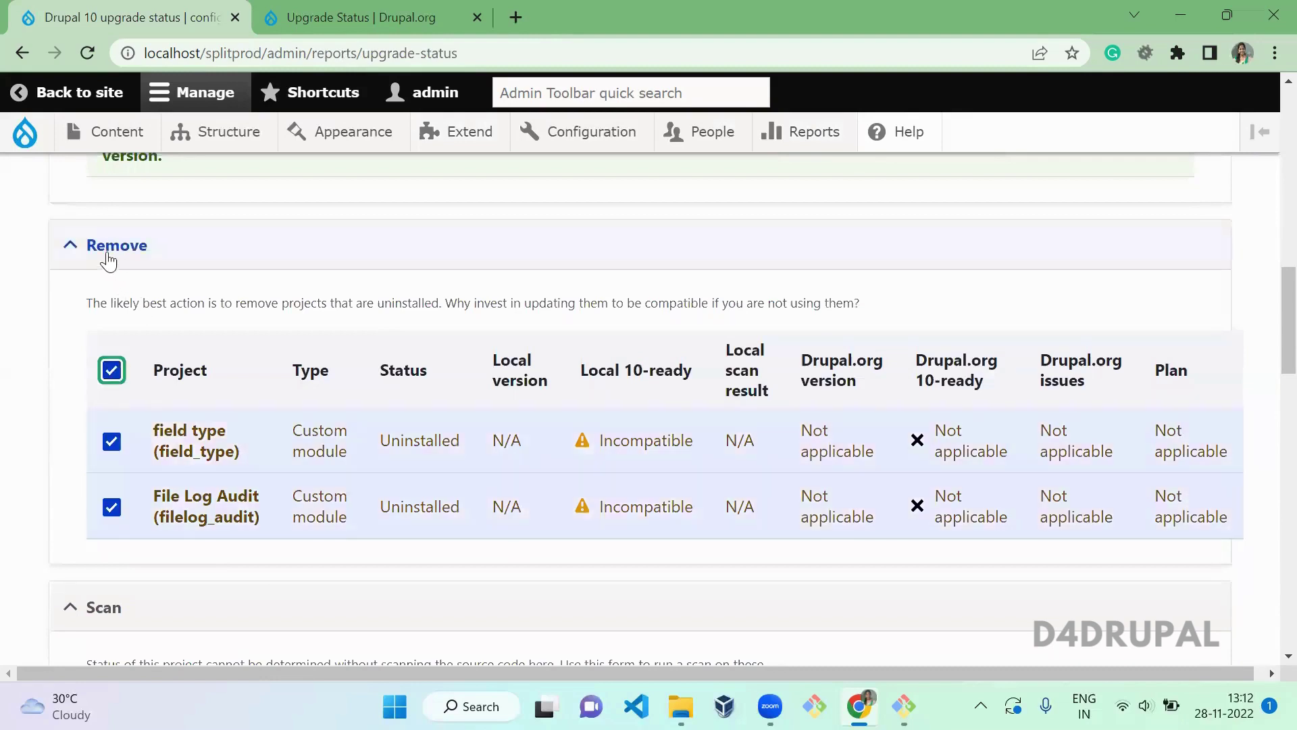
scroll(308, 436, down, 5)
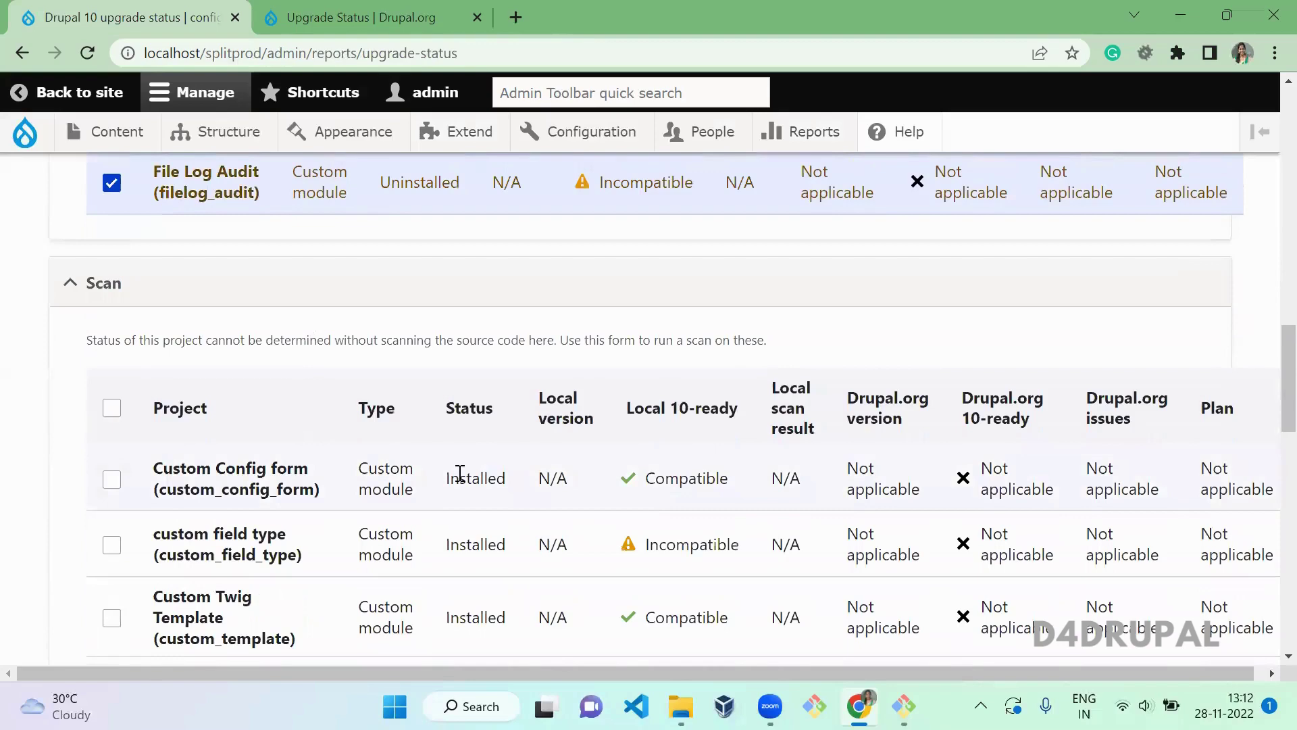
scroll(451, 530, down, 2)
scroll(457, 531, down, 1)
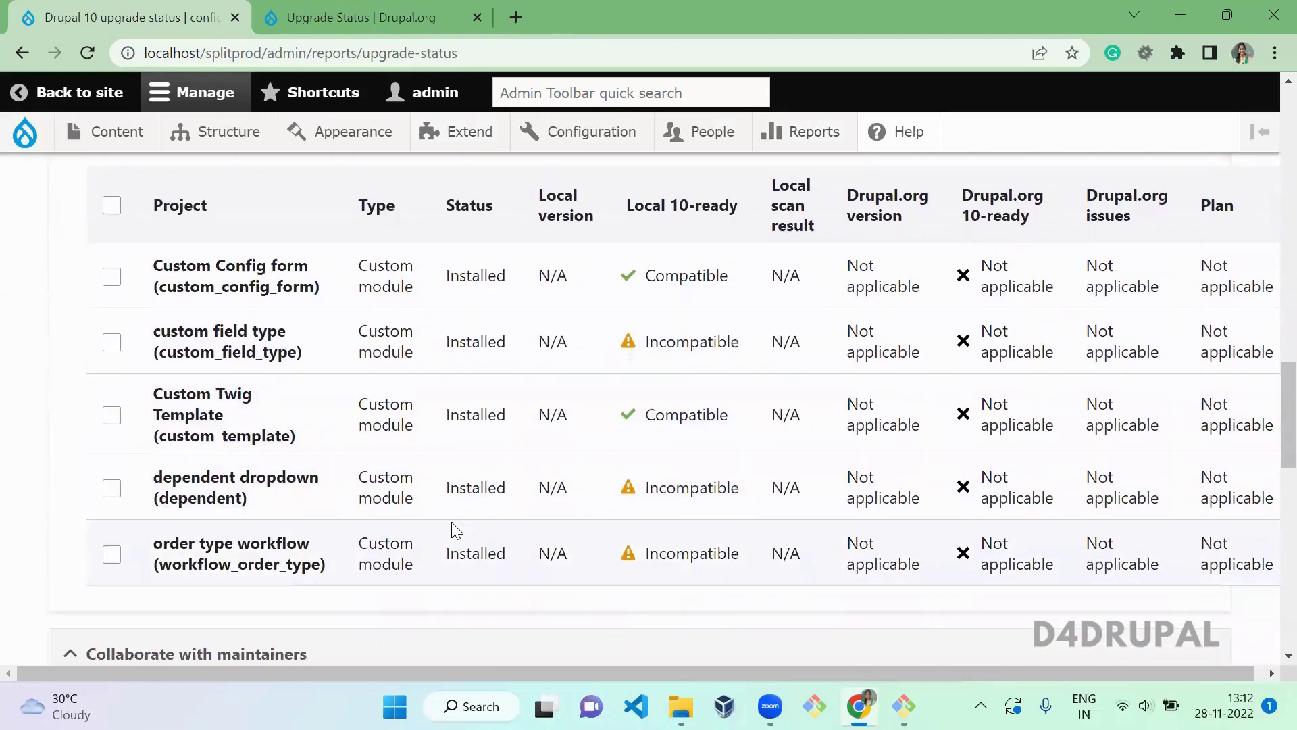
scroll(454, 530, up, 1)
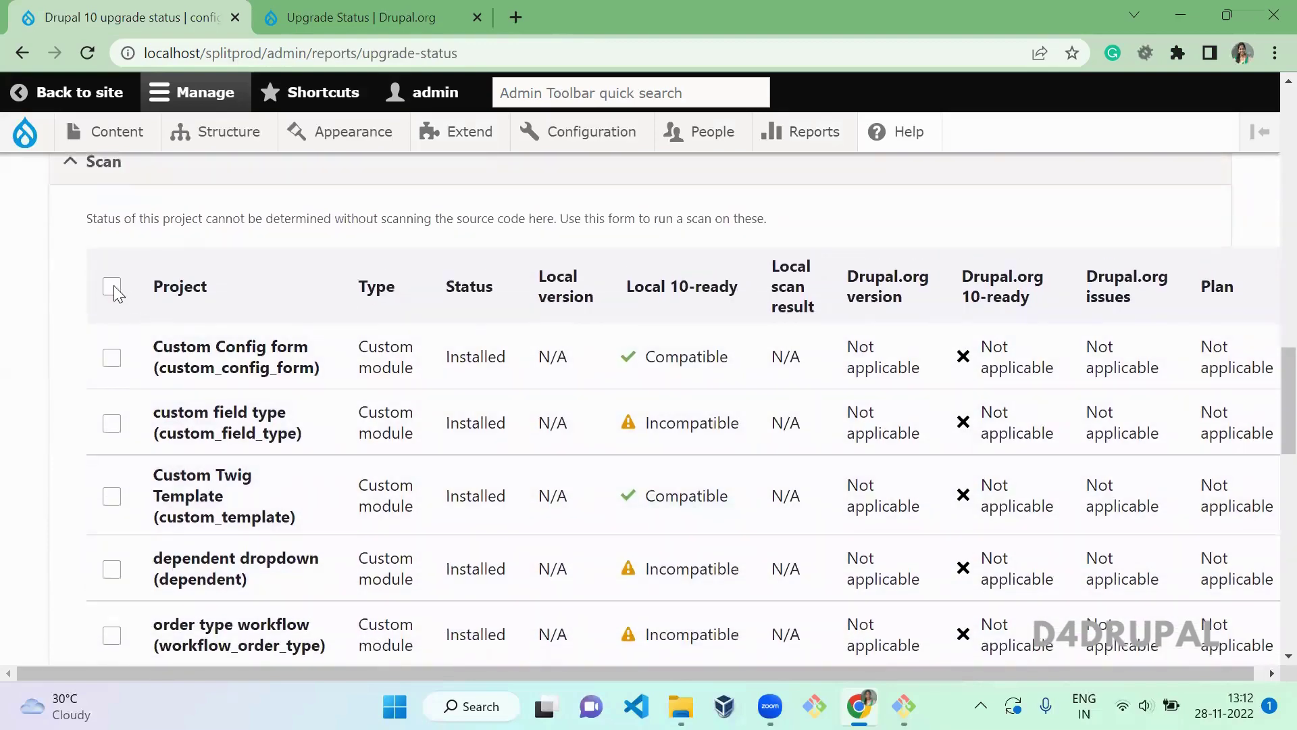
Select all five Scan projects and the Workflow project under Collaborate with maintainers
click(112, 287)
scroll(108, 287, down, 3)
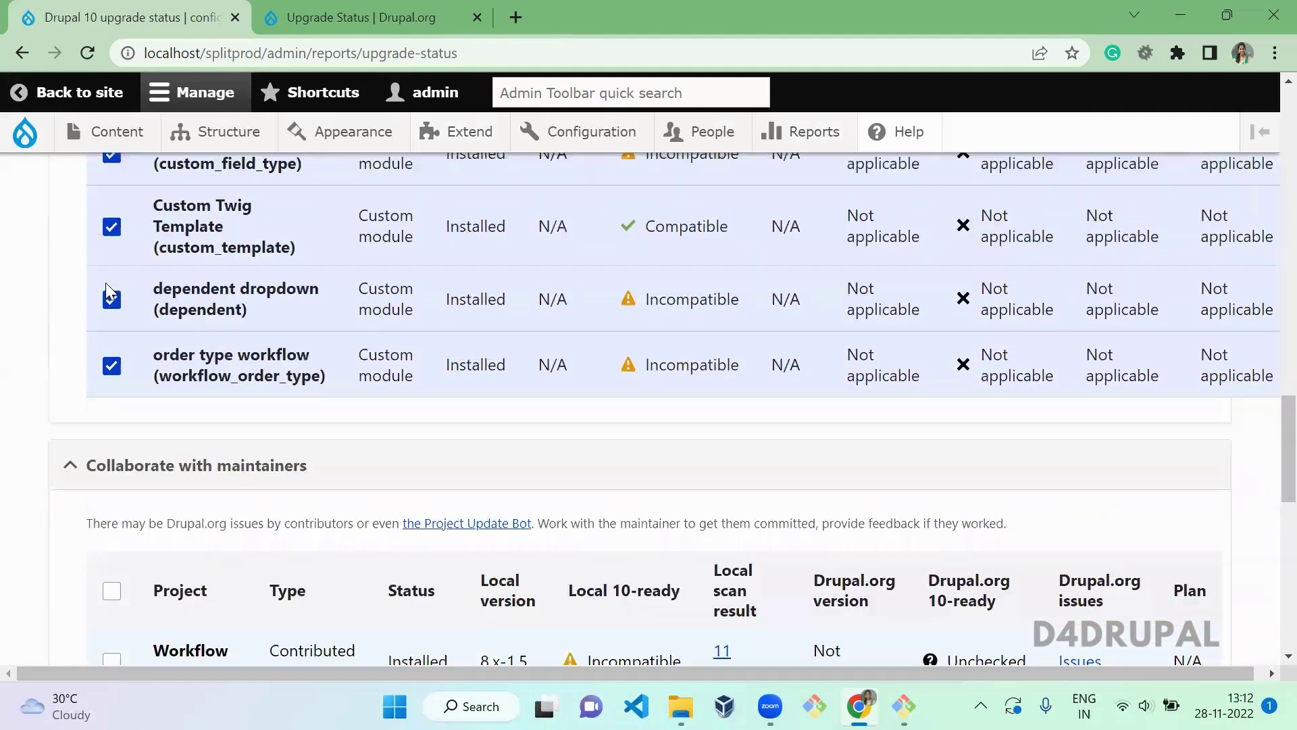
scroll(108, 288, down, 3)
scroll(111, 292, up, 1)
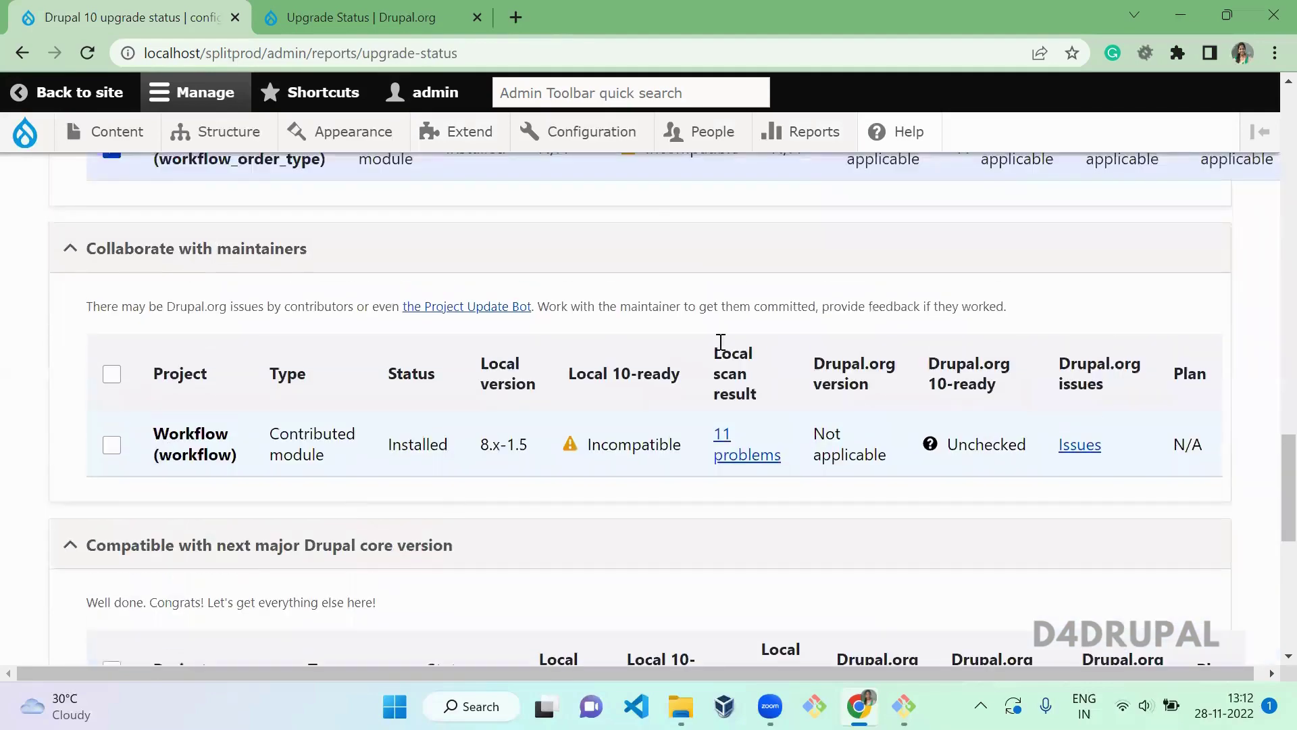
click(112, 375)
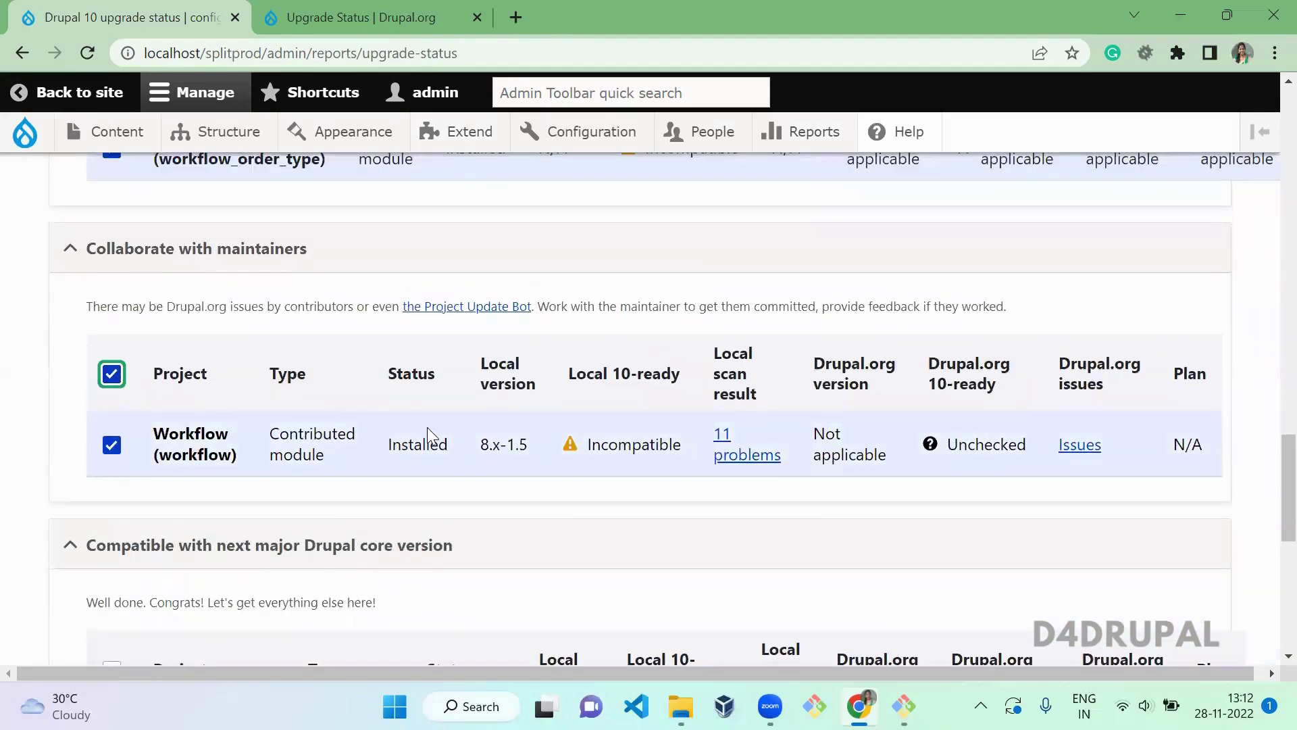
click(473, 385)
scroll(471, 385, down, 2)
scroll(473, 388, down, 2)
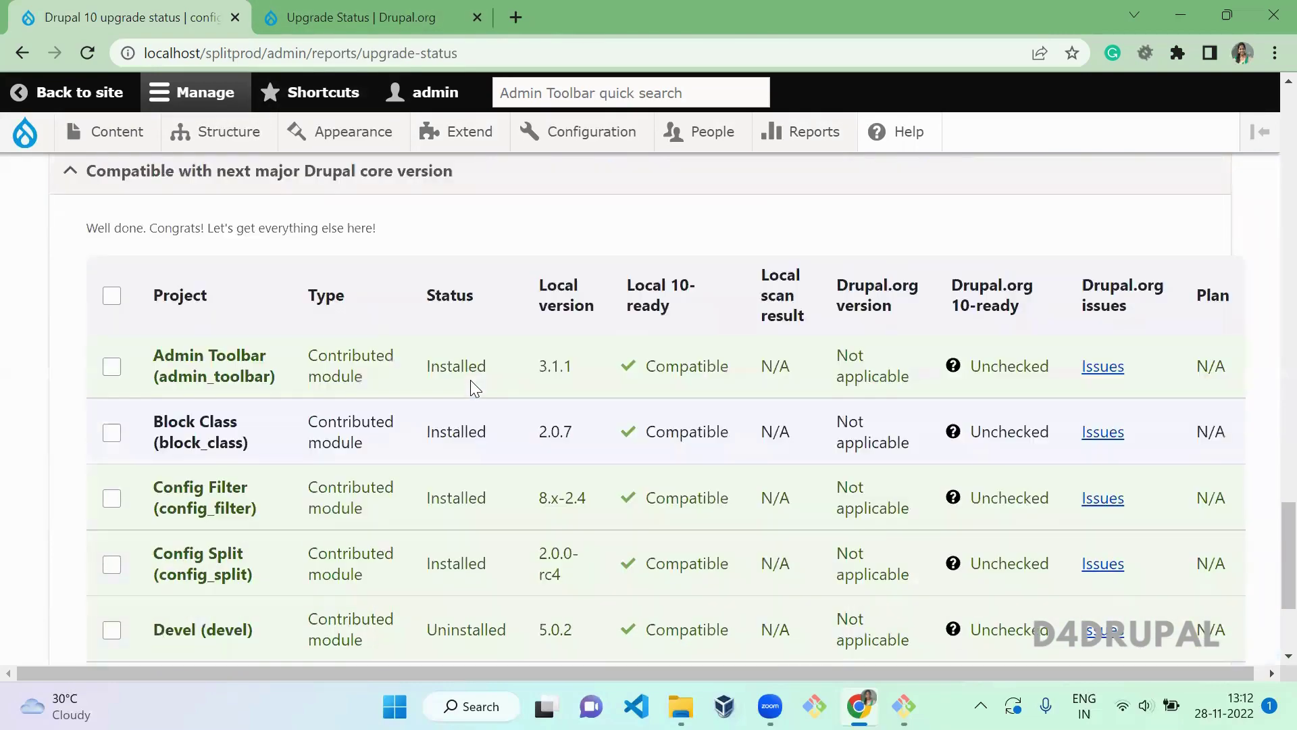
scroll(472, 382, down, 2)
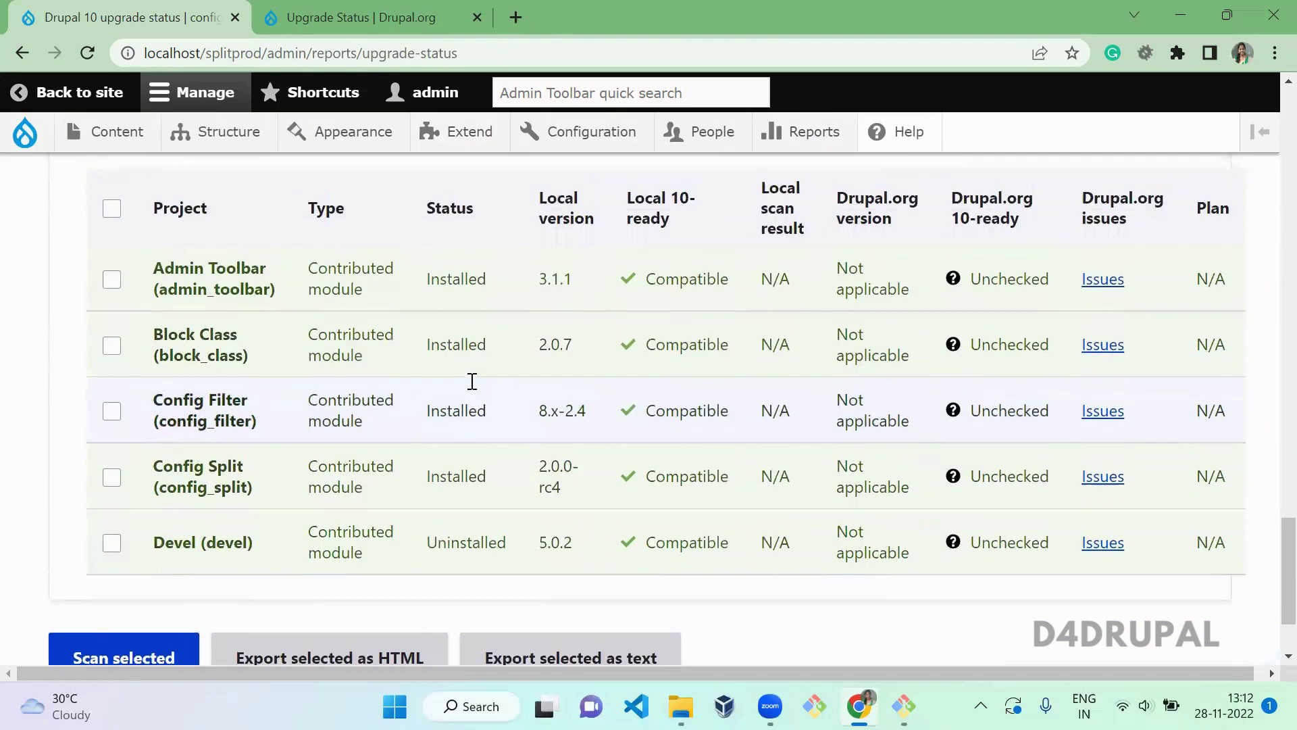
scroll(472, 382, down, 1)
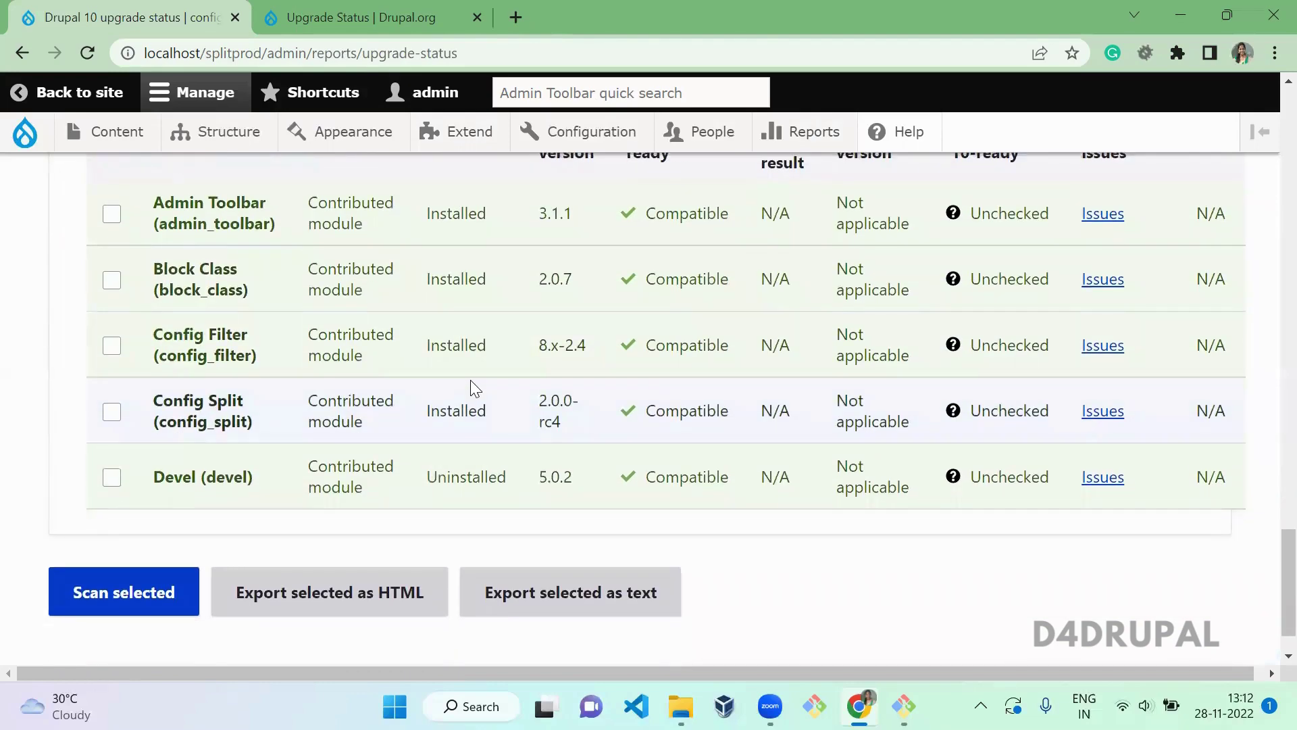
Scan the selected projects, raising readiness to 57% with 7 compatible projects
click(125, 604)
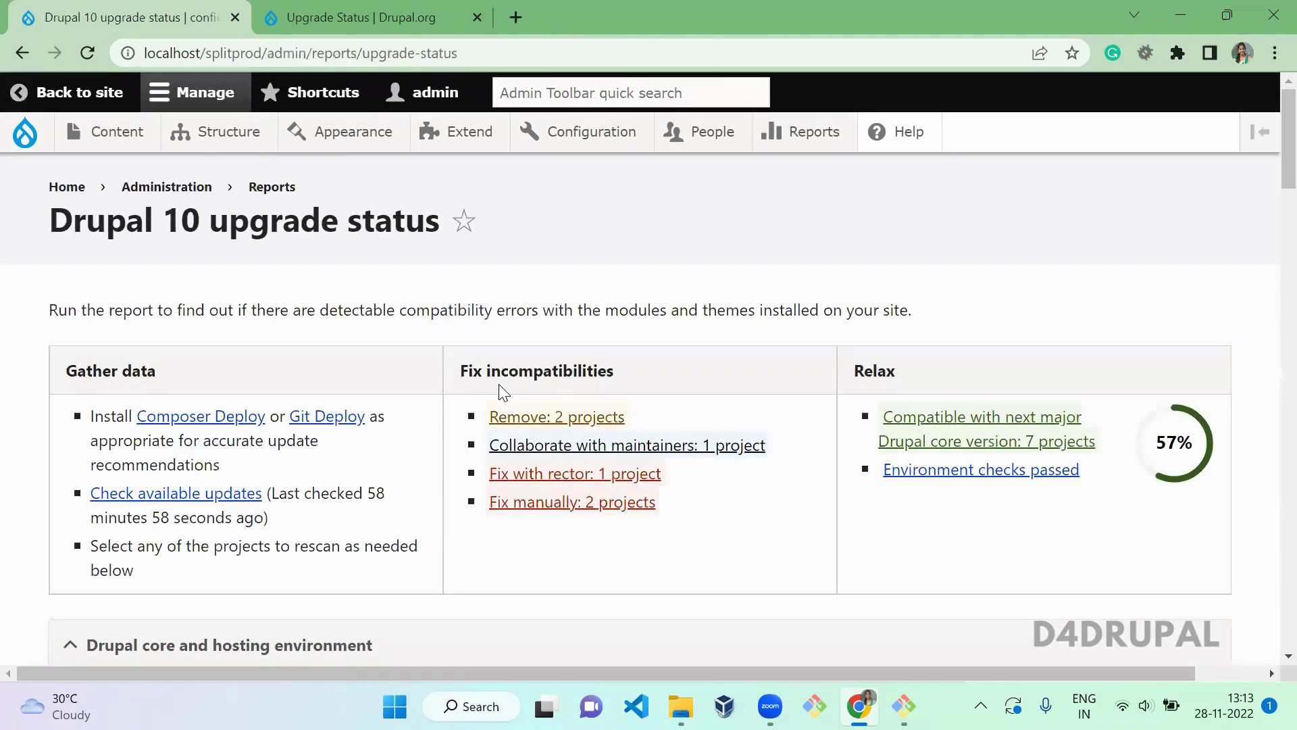
scroll(503, 392, down, 5)
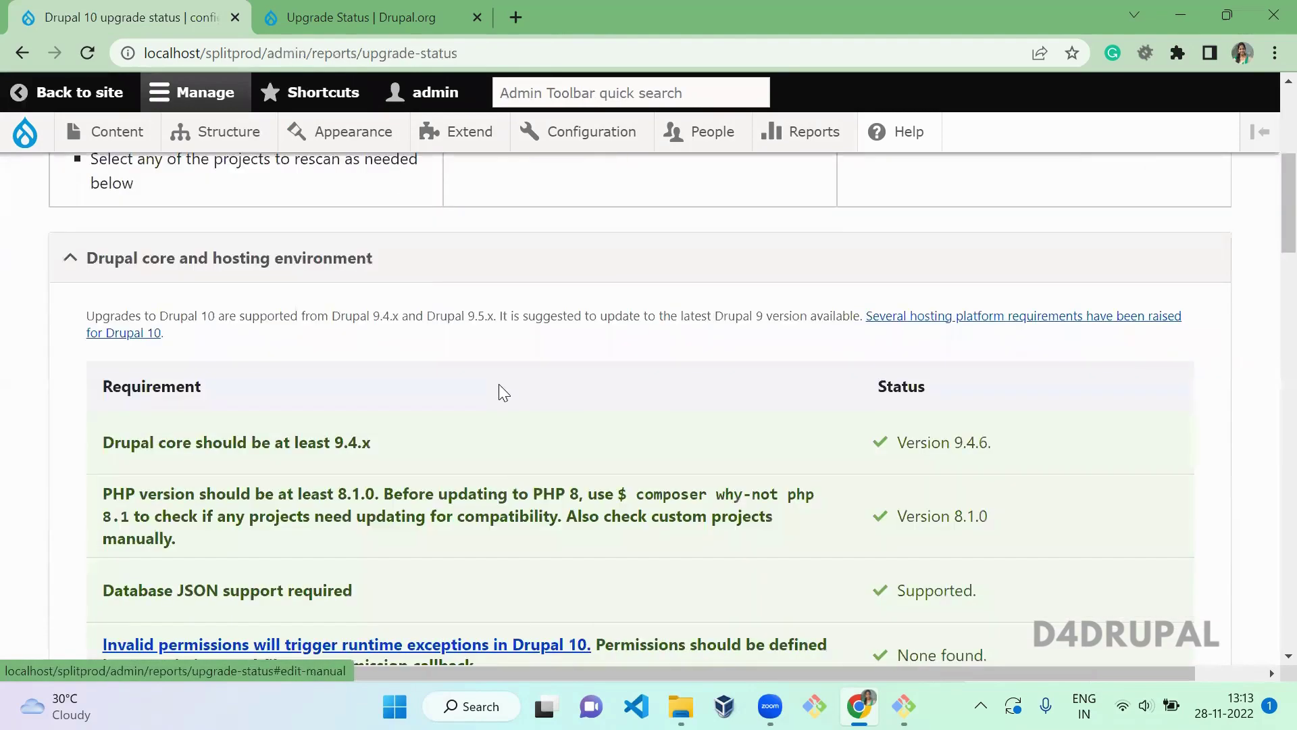
scroll(500, 385, down, 2)
scroll(500, 385, down, 8)
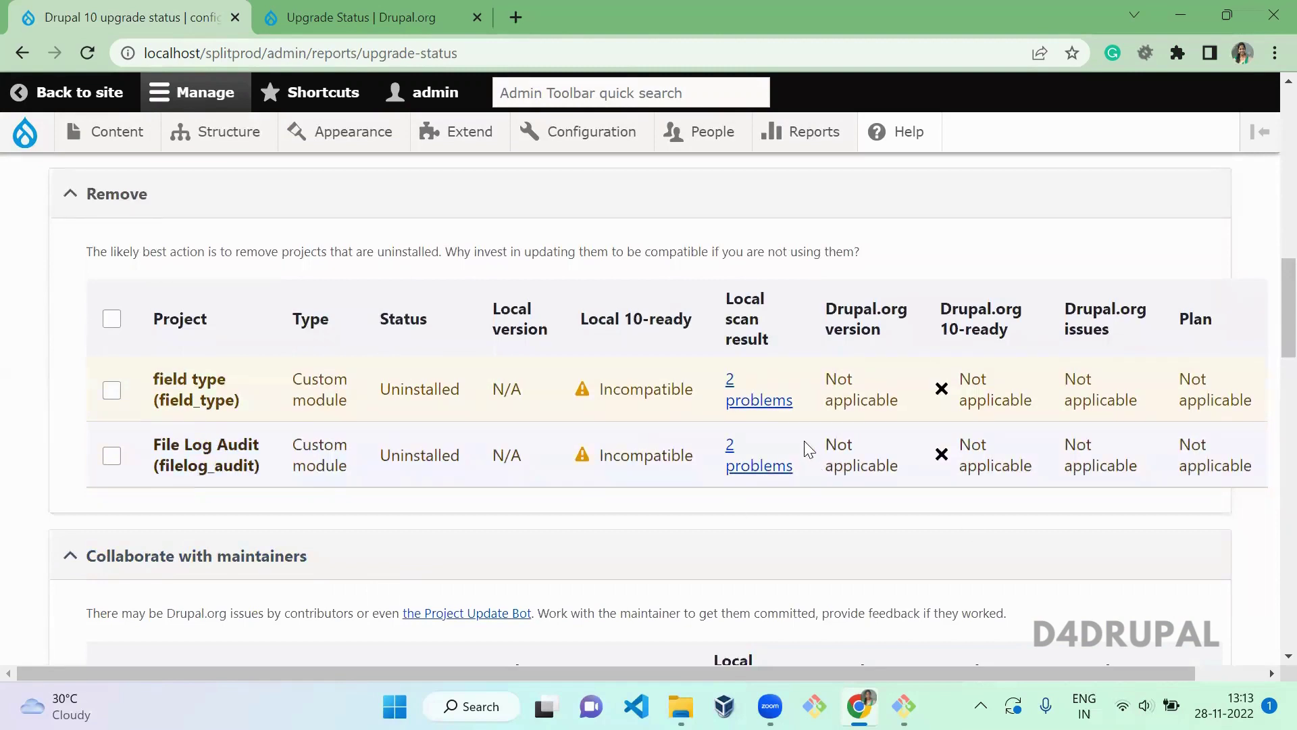
click(731, 385)
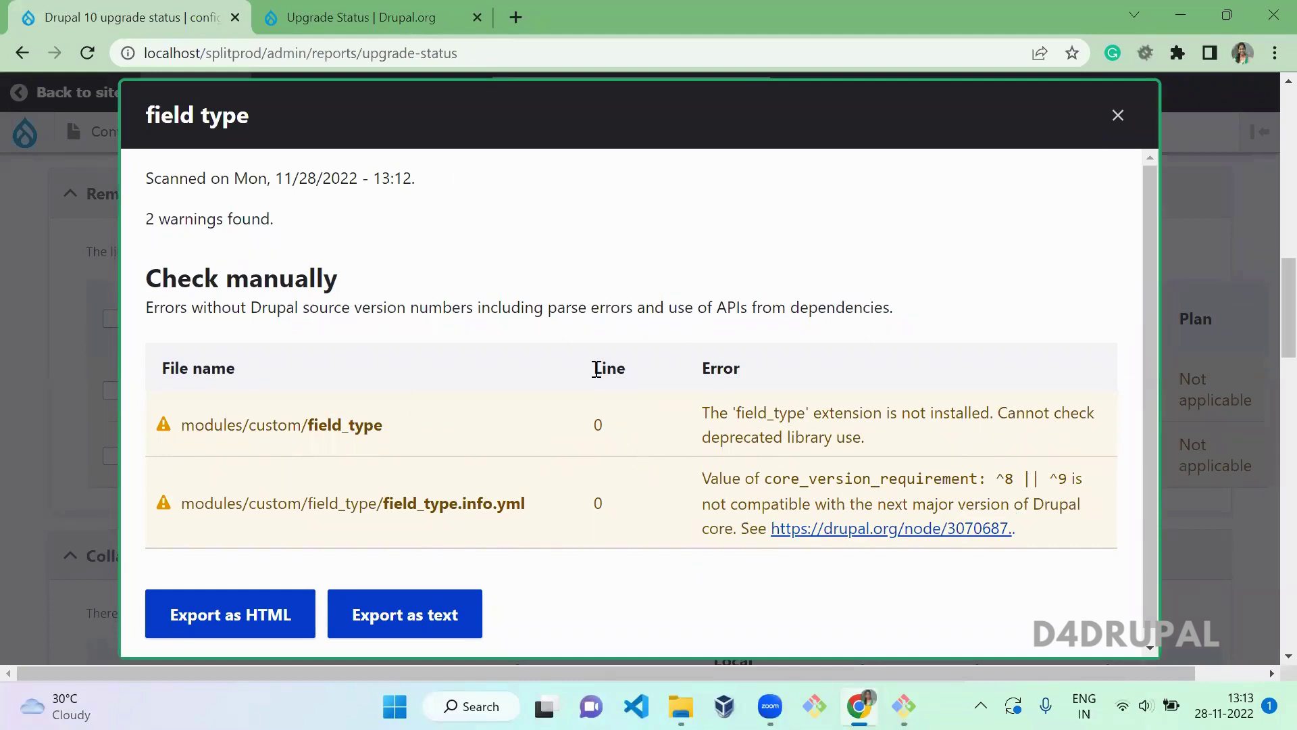
triple_click(278, 282)
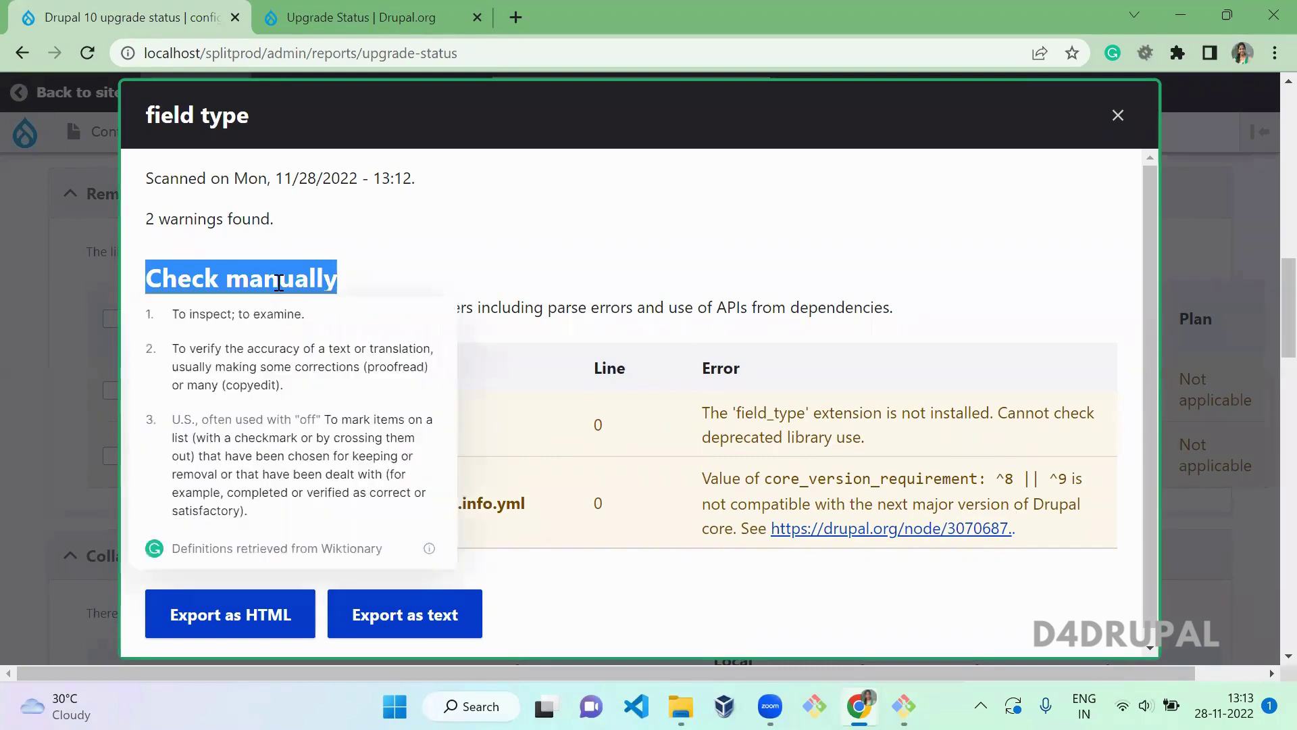
click(634, 298)
click(1117, 118)
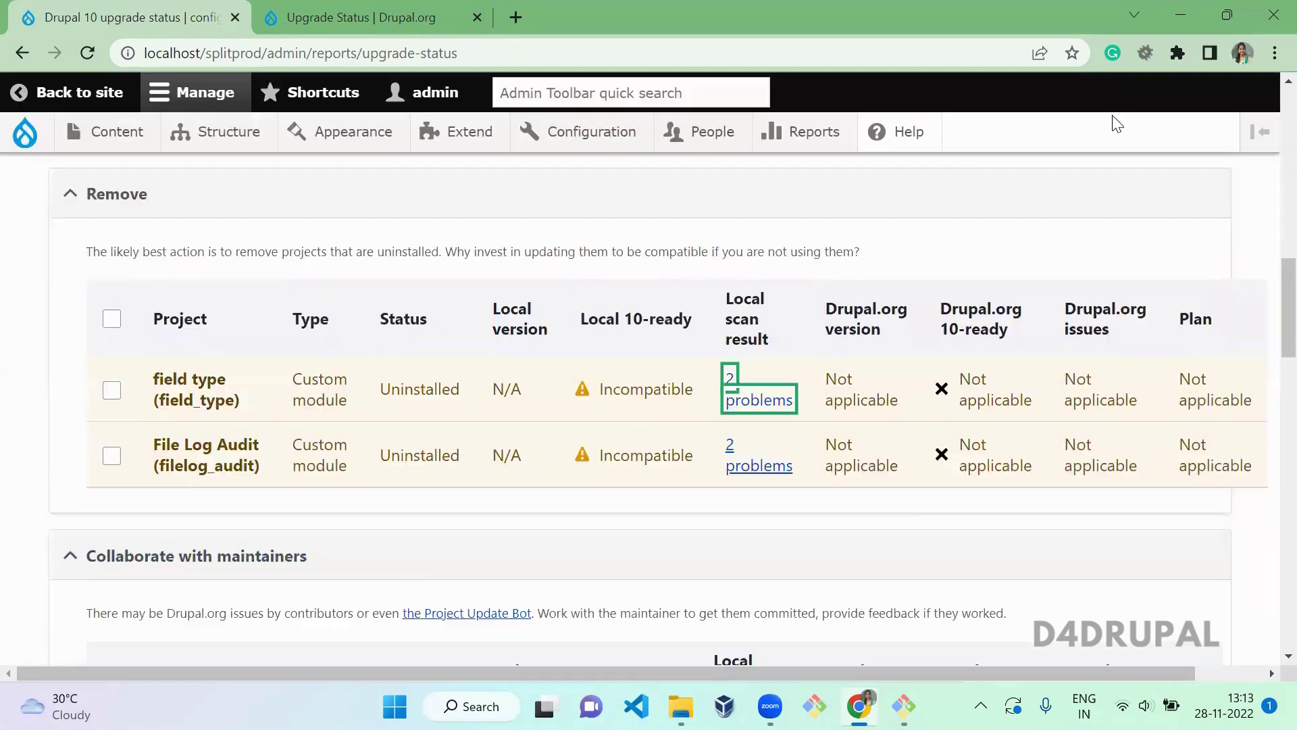
scroll(894, 501, down, 3)
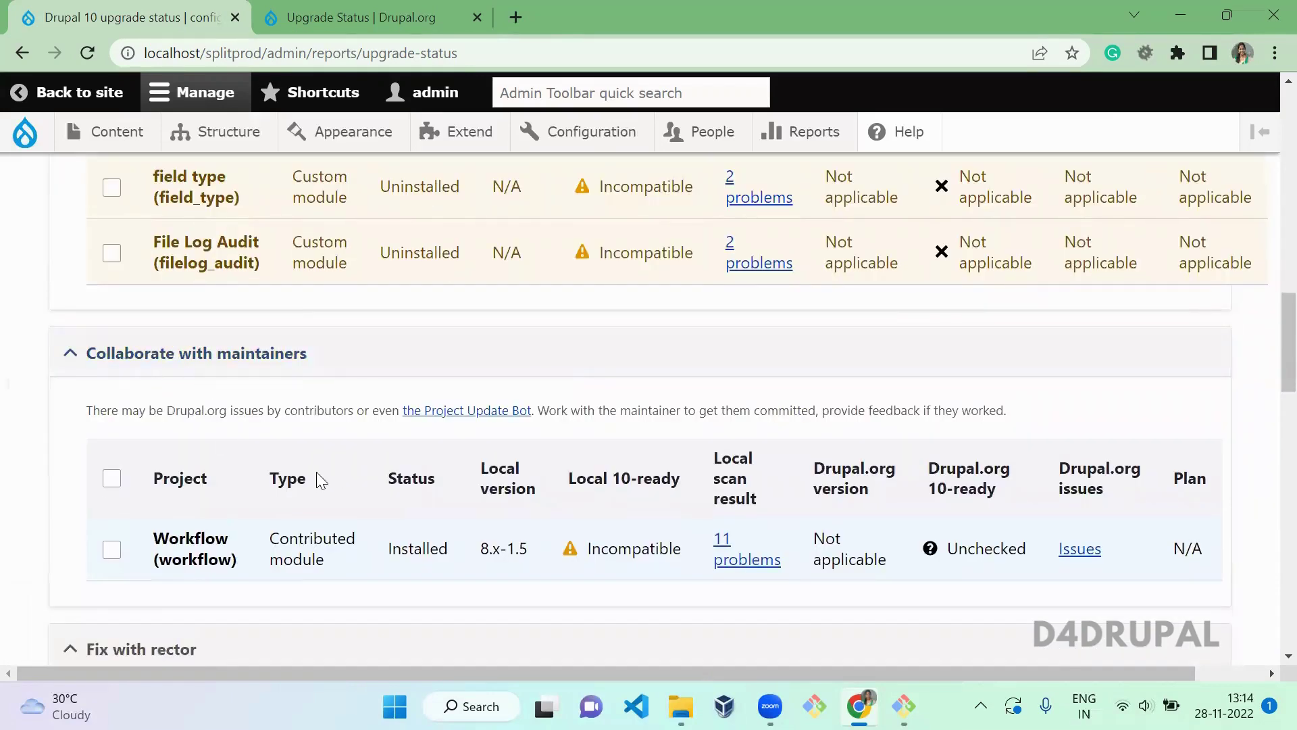
scroll(321, 480, down, 1)
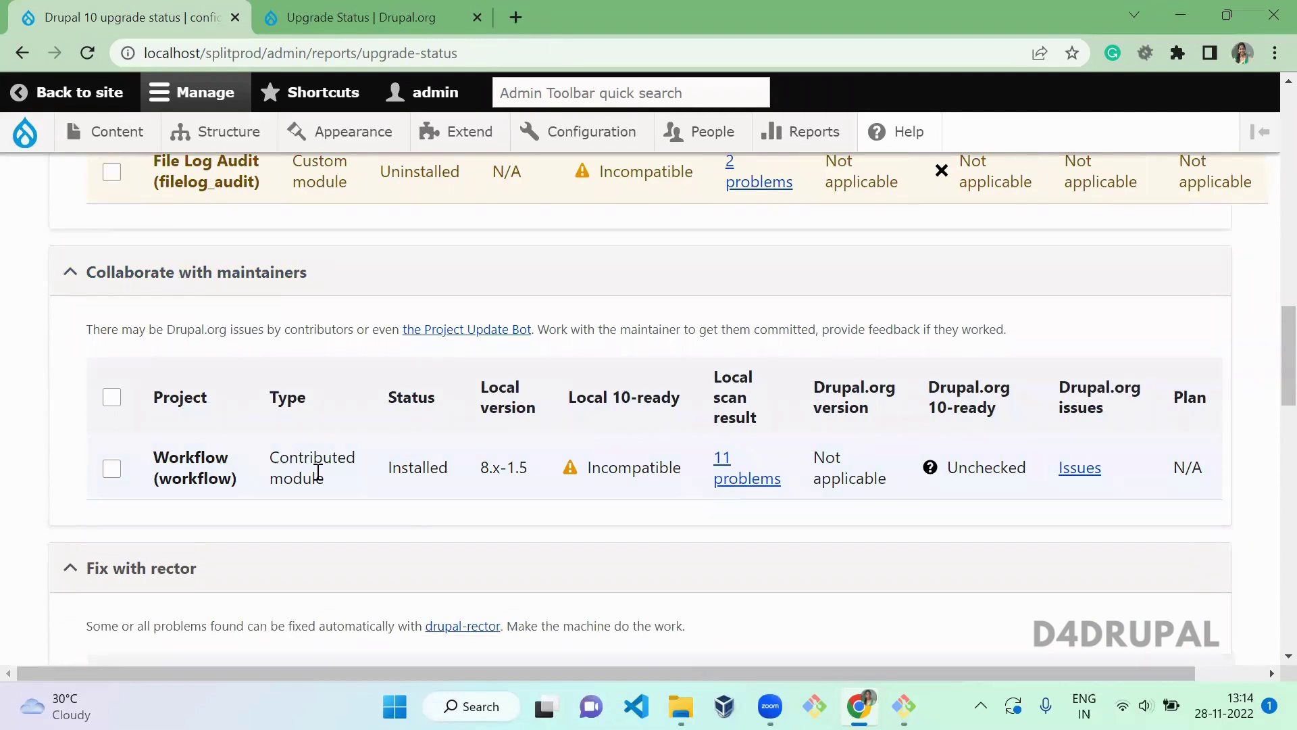
click(744, 480)
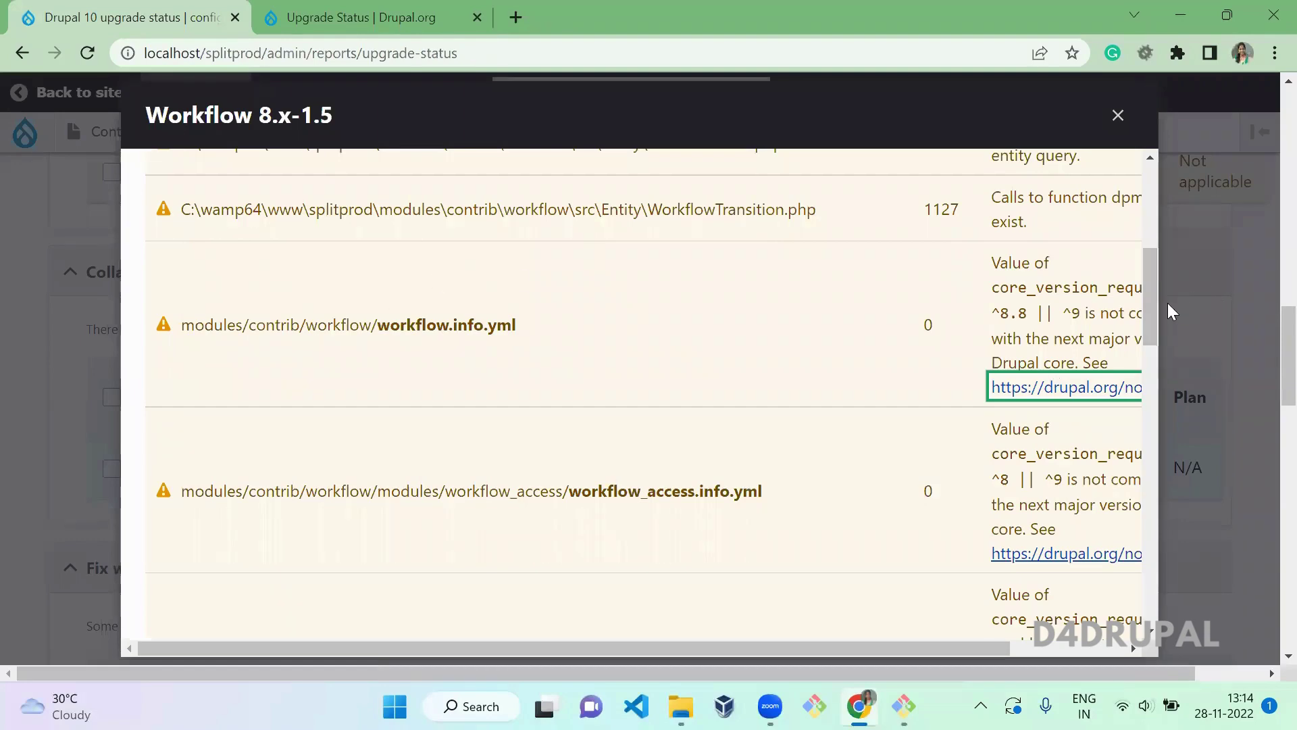
drag(1154, 310, 1162, 198)
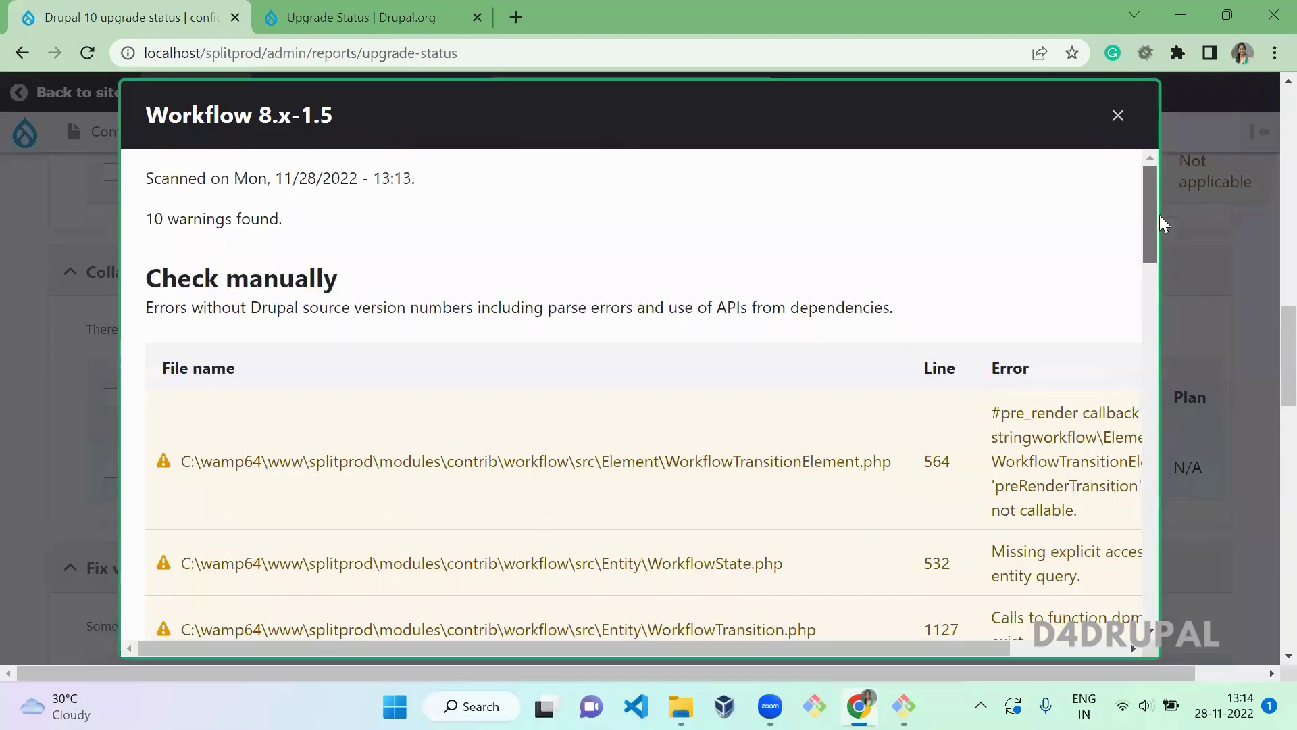
scroll(1144, 271, down, 8)
scroll(1138, 473, down, 5)
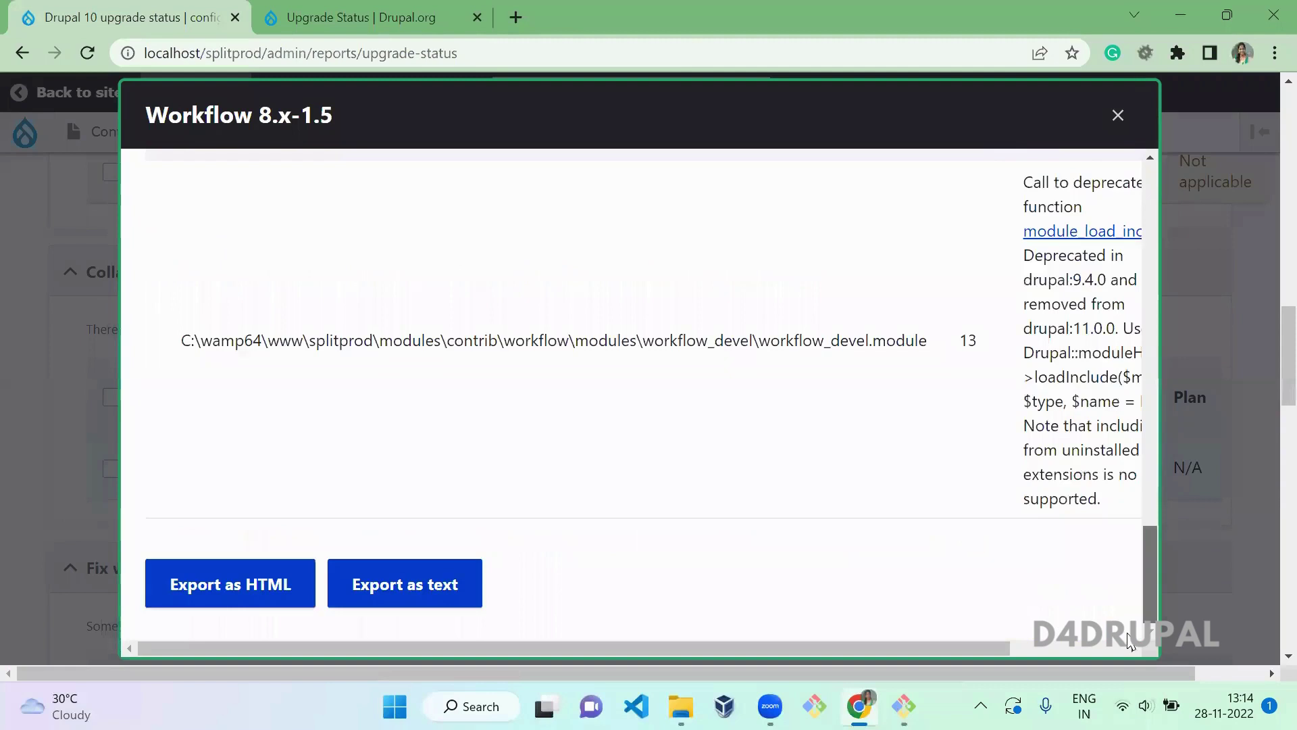
scroll(1140, 299, up, 10)
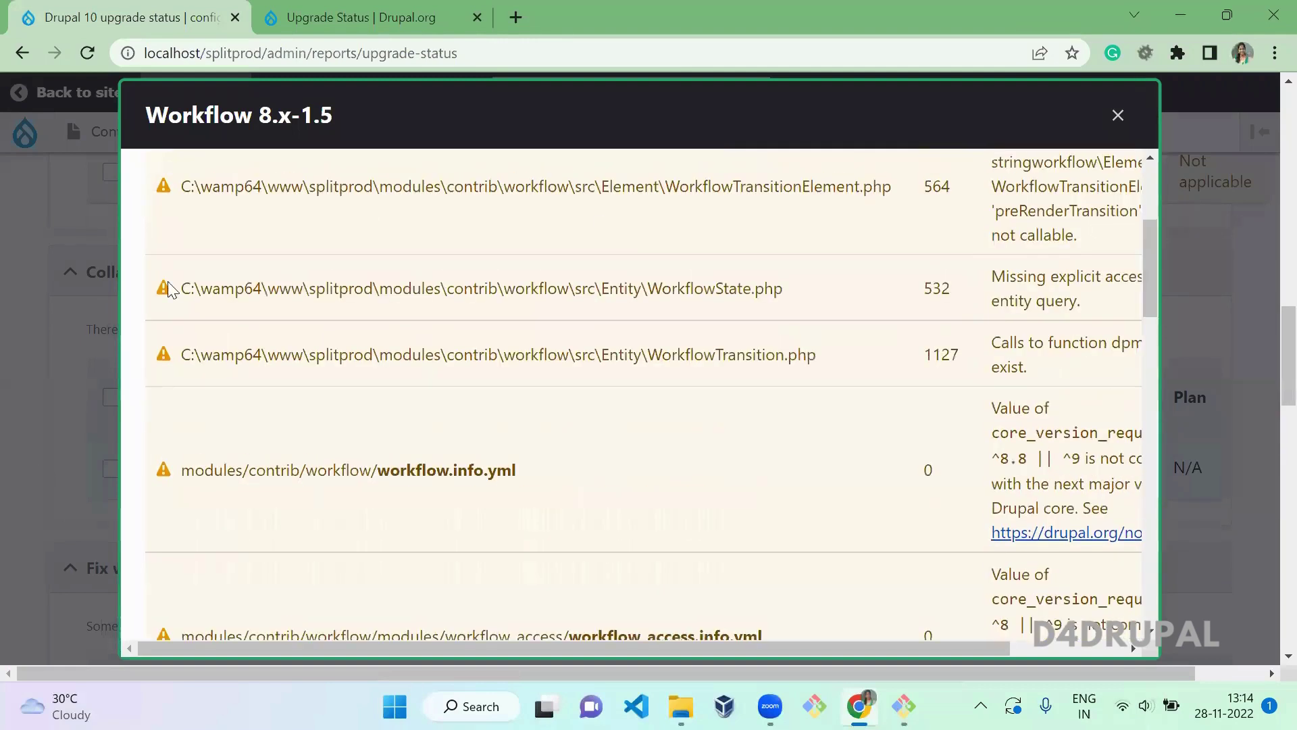
drag(1154, 252, 1146, 136)
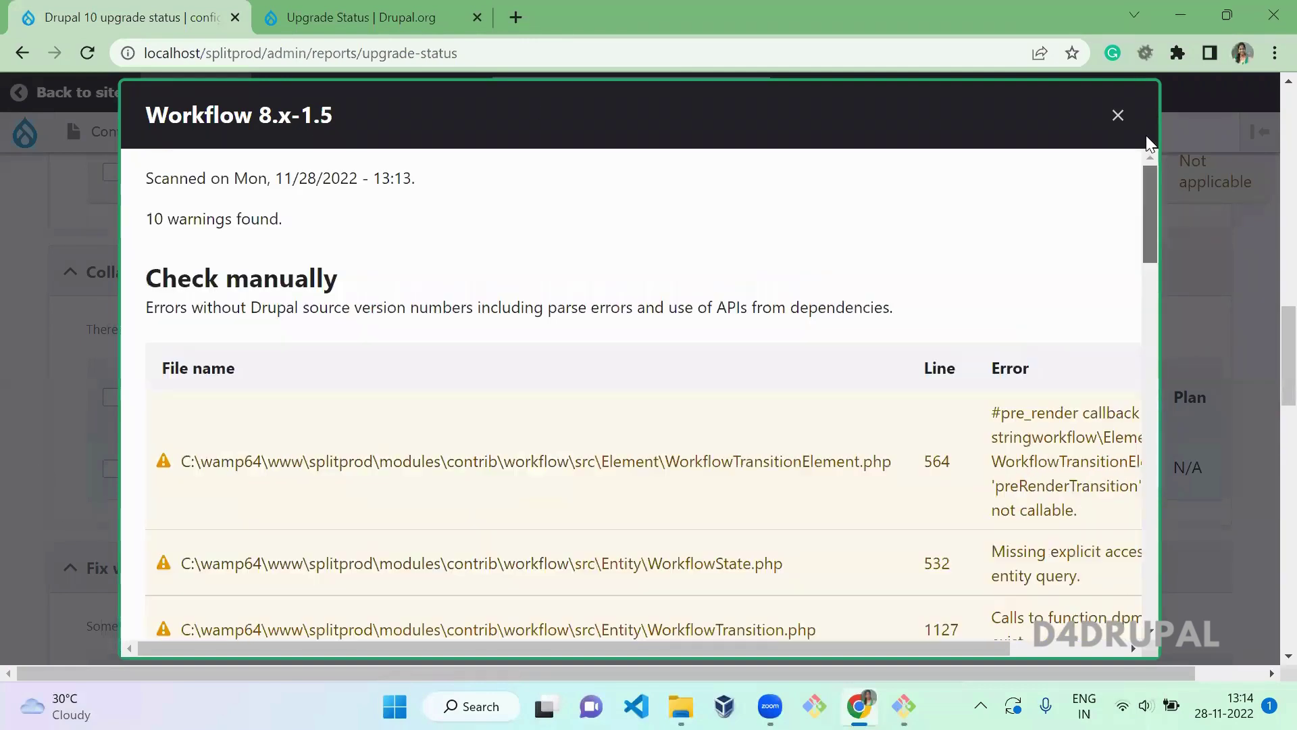
double_click(295, 286)
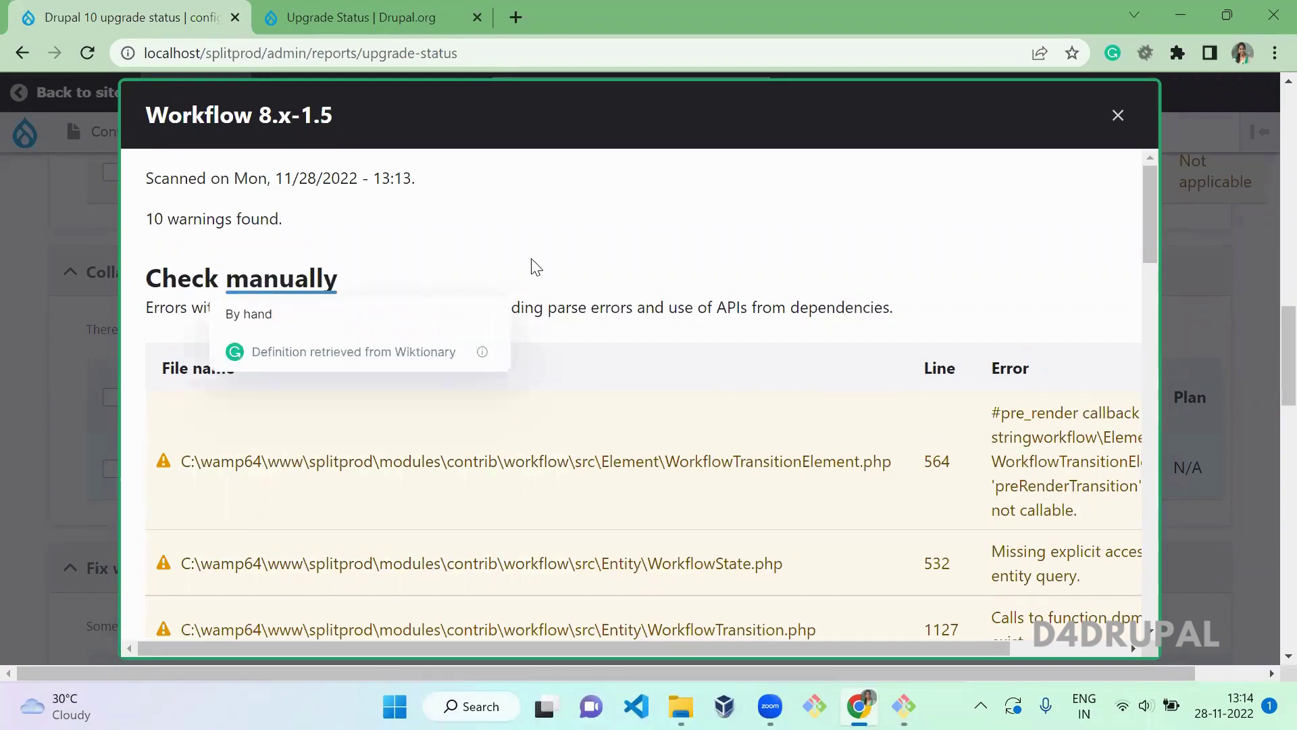
Close the Workflow report and open the dependent dropdown module's '2 problems' scan report
click(1120, 118)
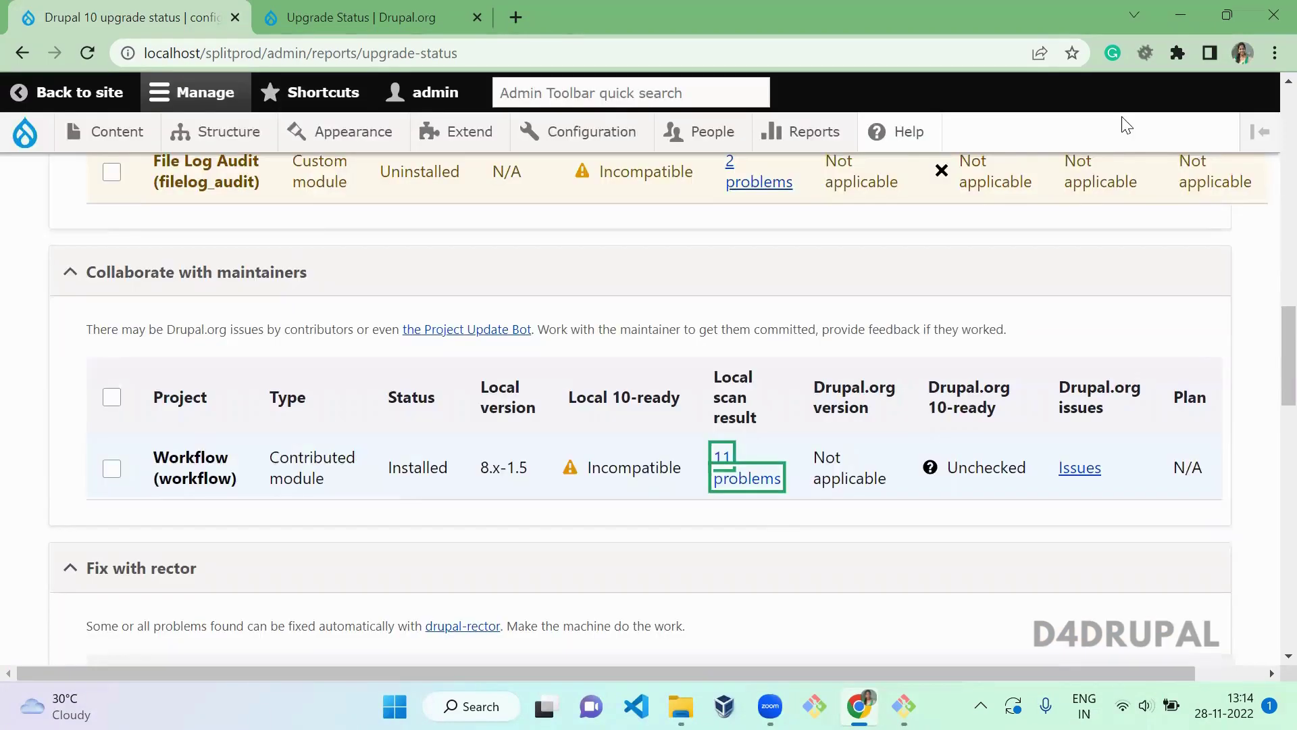
scroll(1126, 125, down, 5)
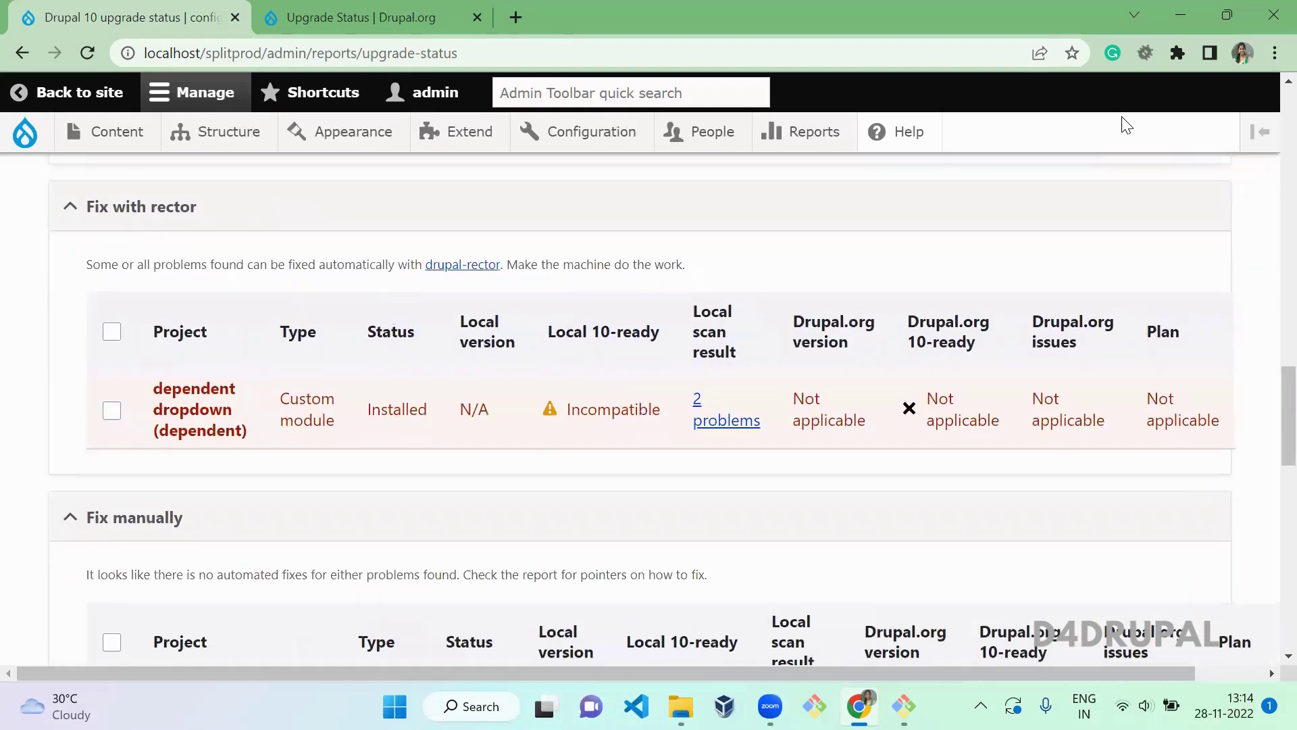
double_click(329, 415)
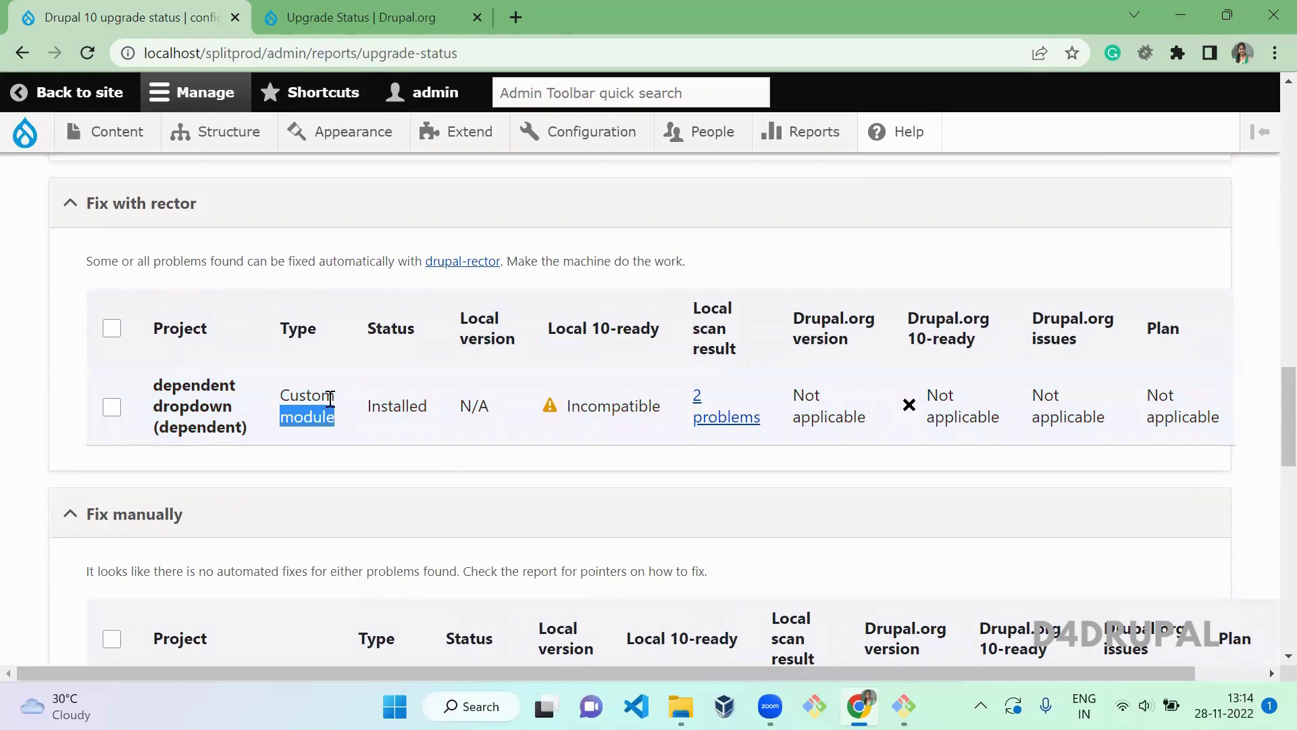
click(329, 399)
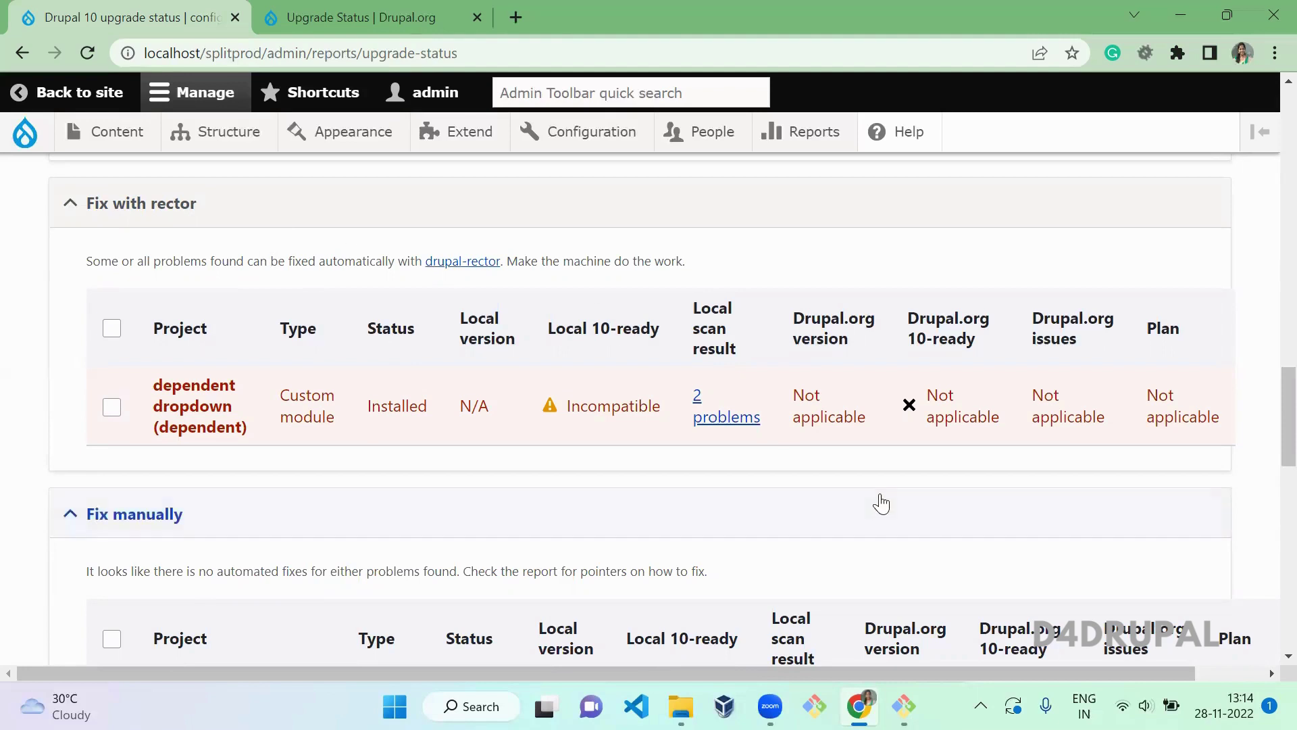
click(706, 413)
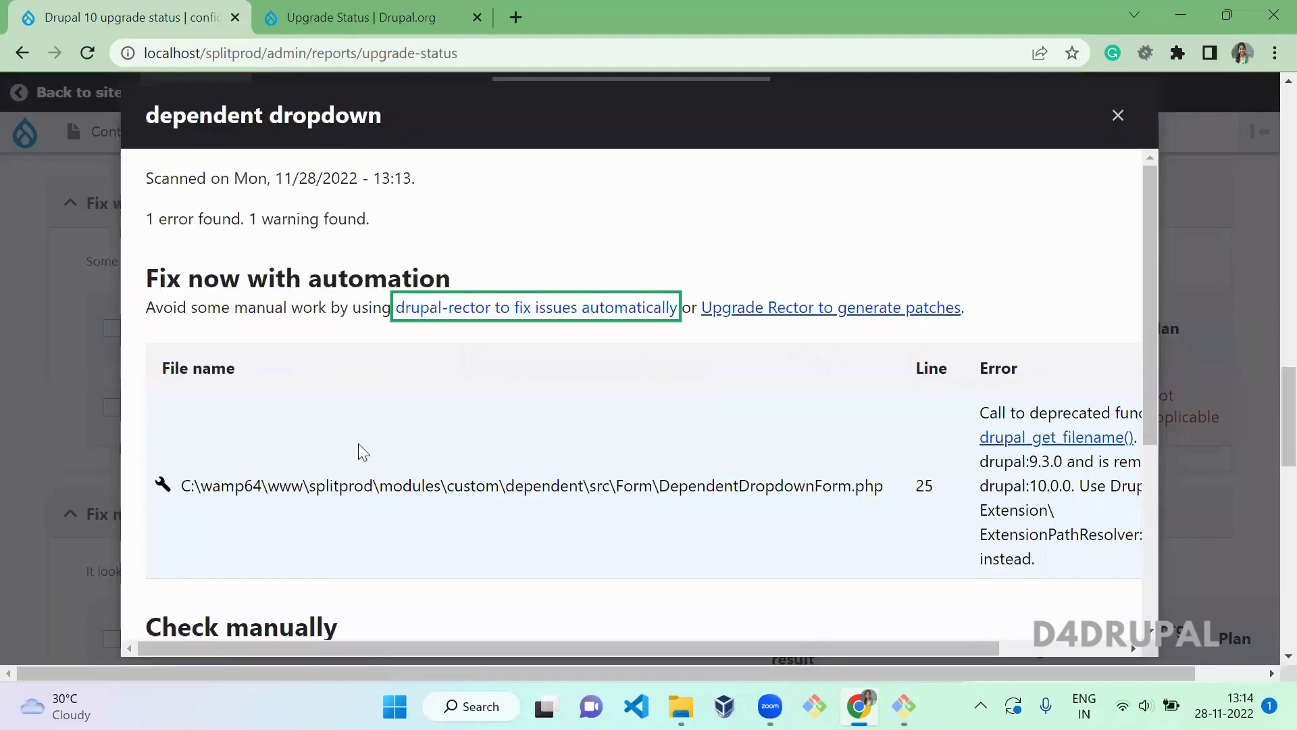
Review the dependent dropdown report's DependentDropdownForm.php path and its Check manually section
click(492, 478)
triple_click(222, 486)
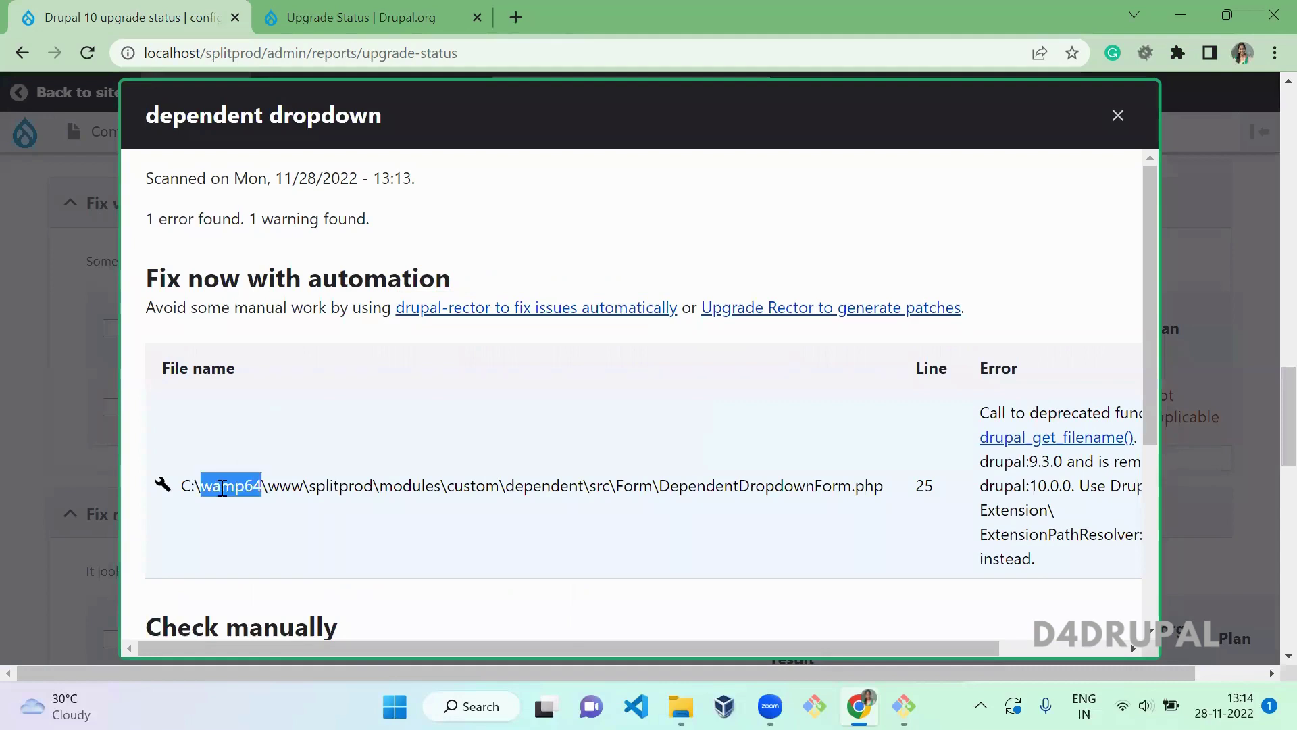
click(398, 380)
drag(1150, 242, 1157, 388)
double_click(307, 383)
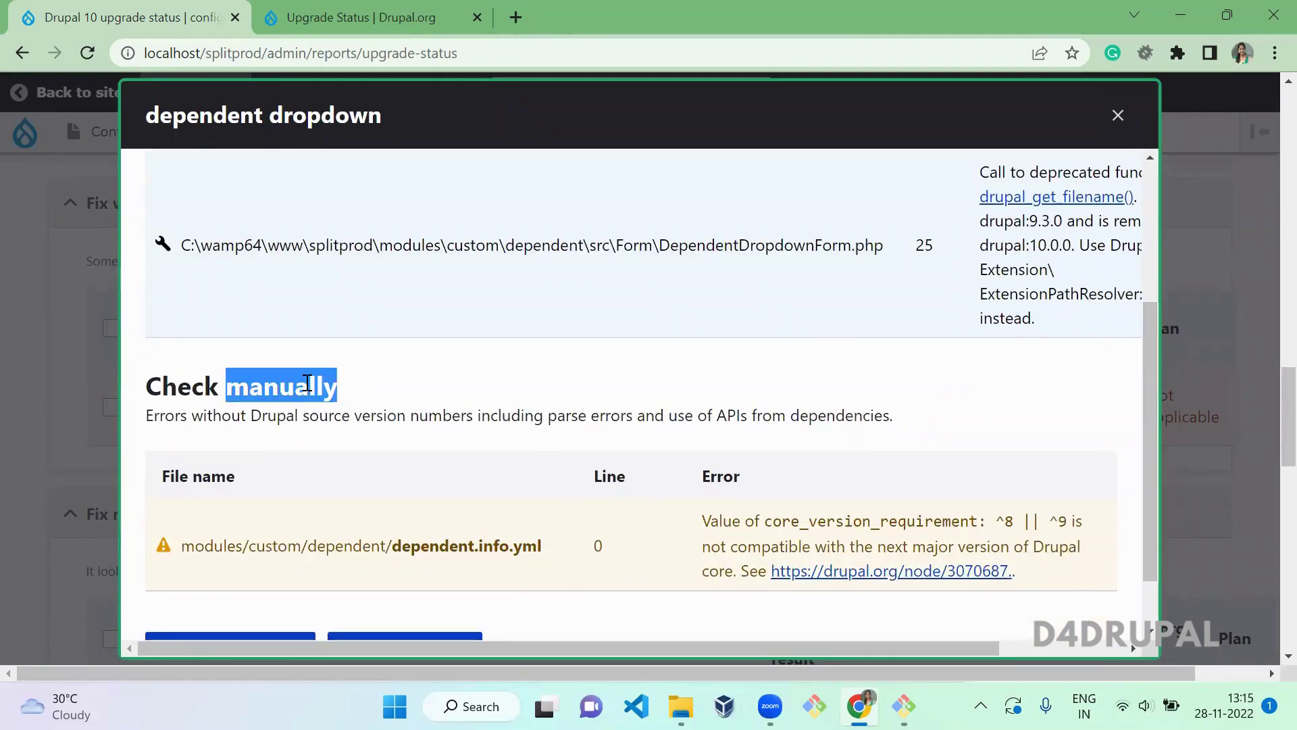
Close the report and reopen Fix manually, listing custom field type and order type workflow
click(1119, 116)
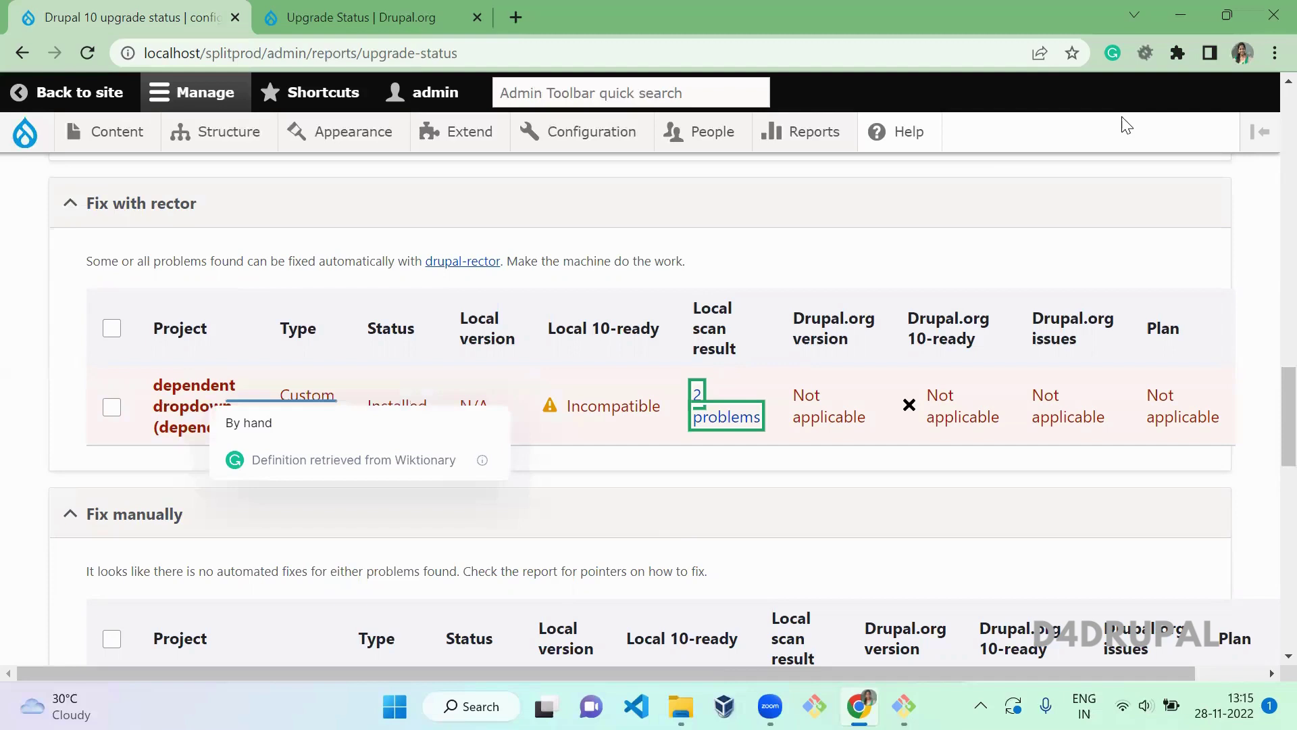
click(684, 520)
right_click(684, 520)
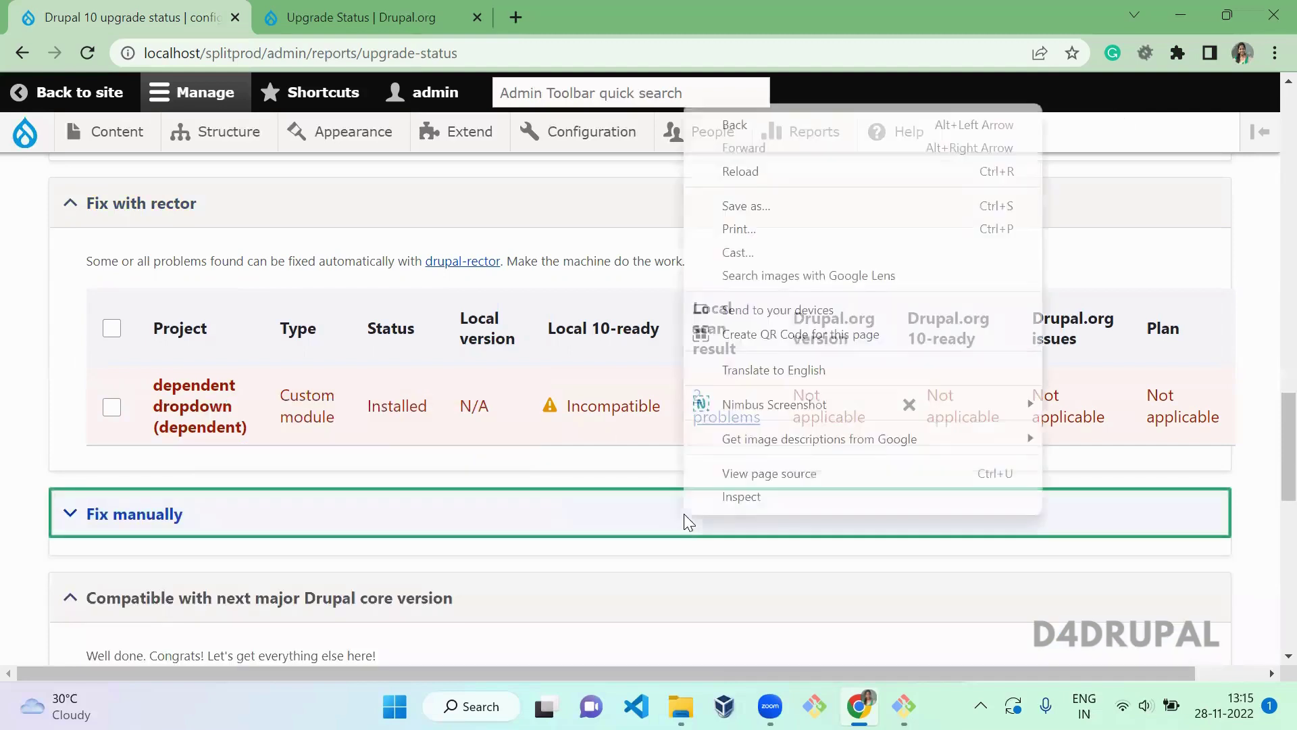
click(133, 511)
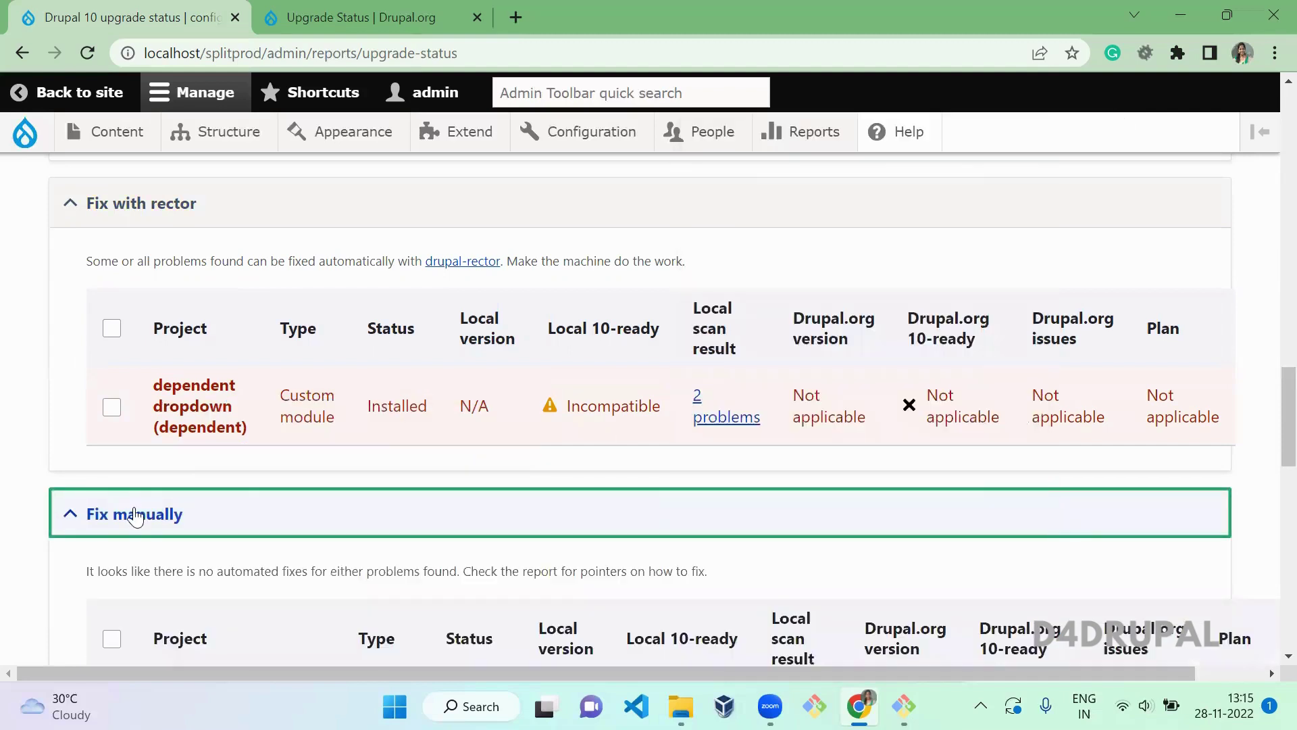
scroll(297, 576, down, 3)
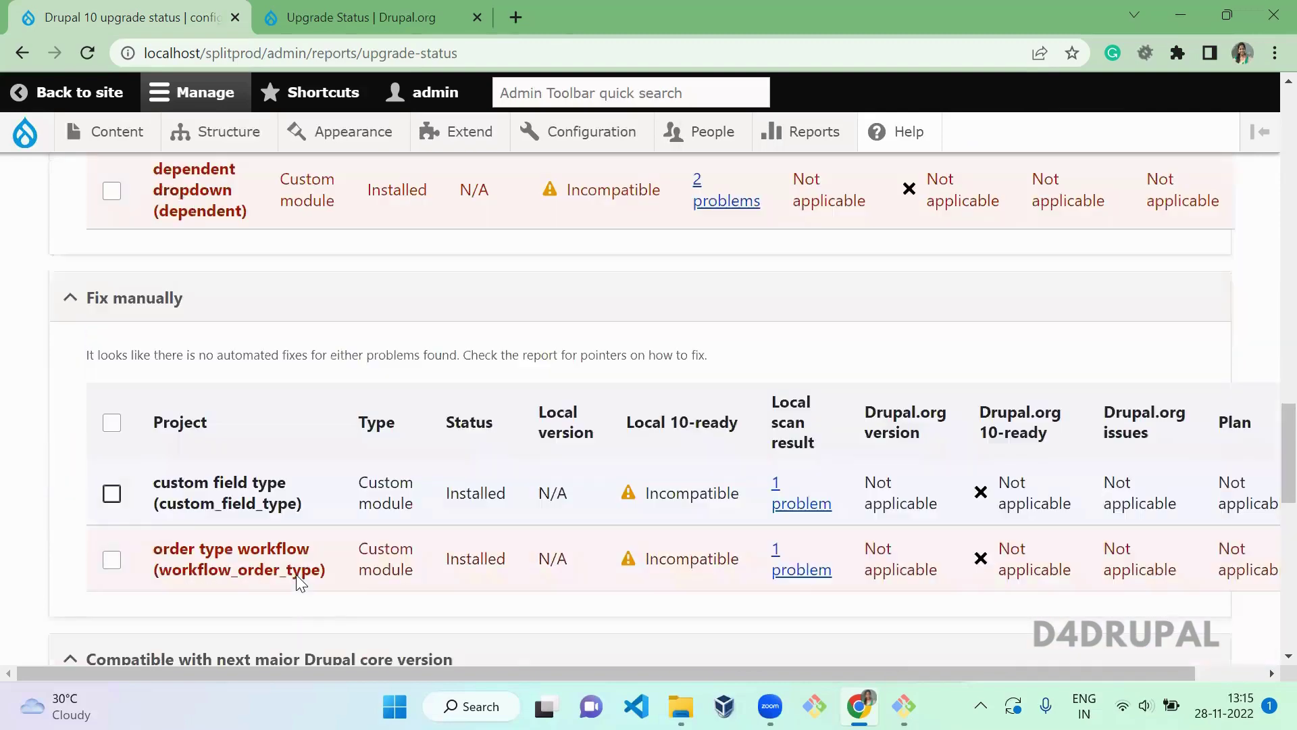
scroll(297, 582, down, 1)
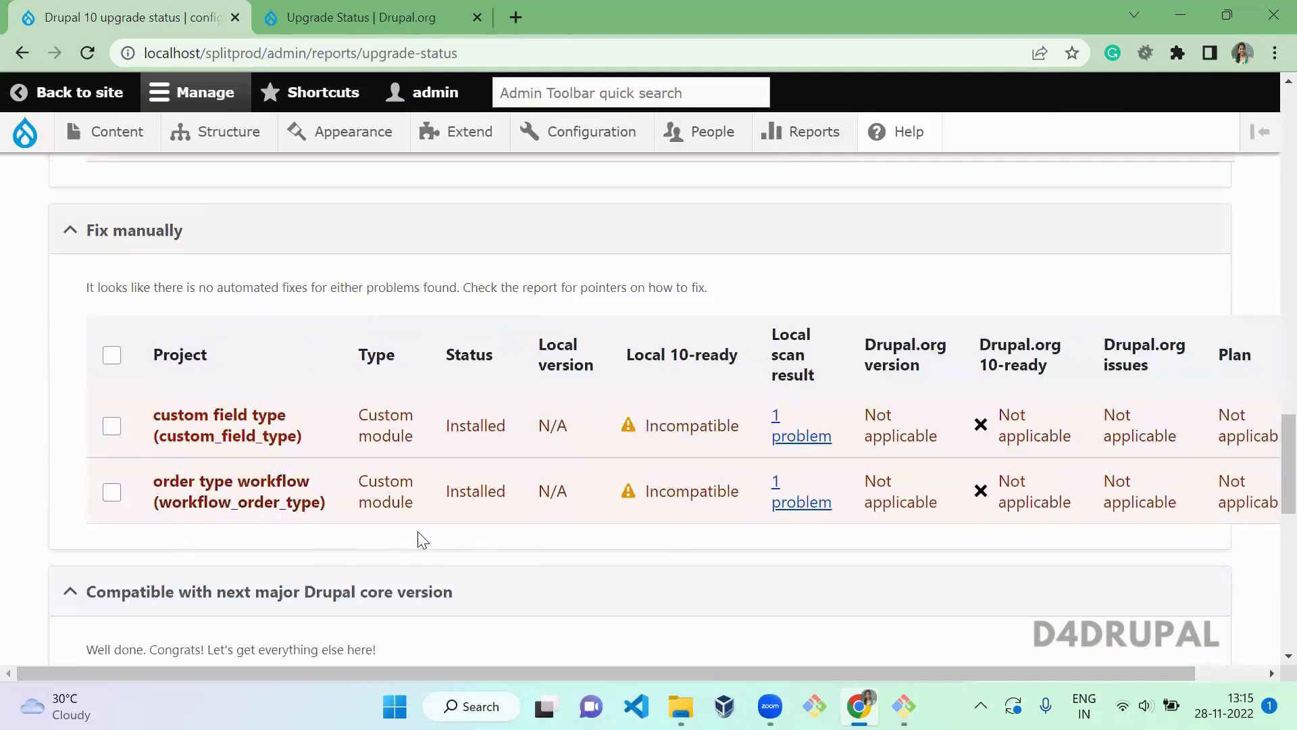
Review the version requirement error in the custom field type module's problem report
click(795, 436)
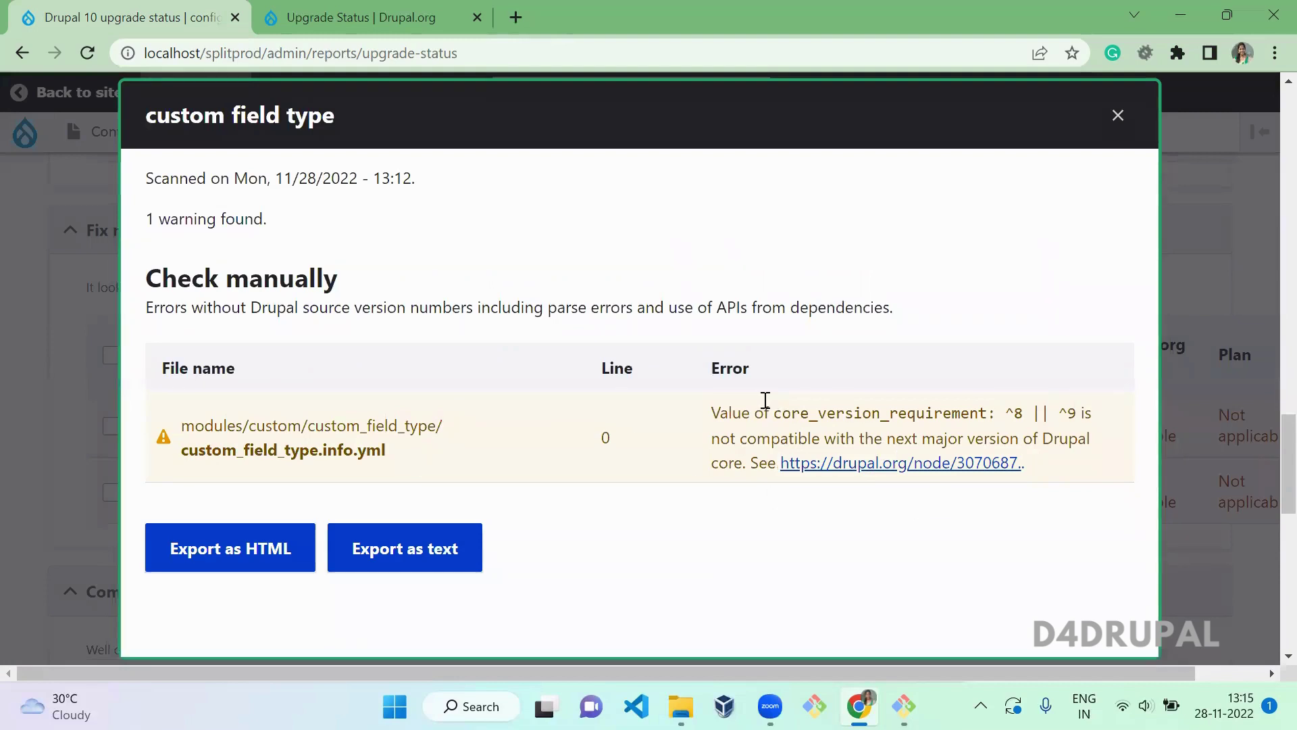
drag(782, 413, 906, 434)
triple_click(906, 435)
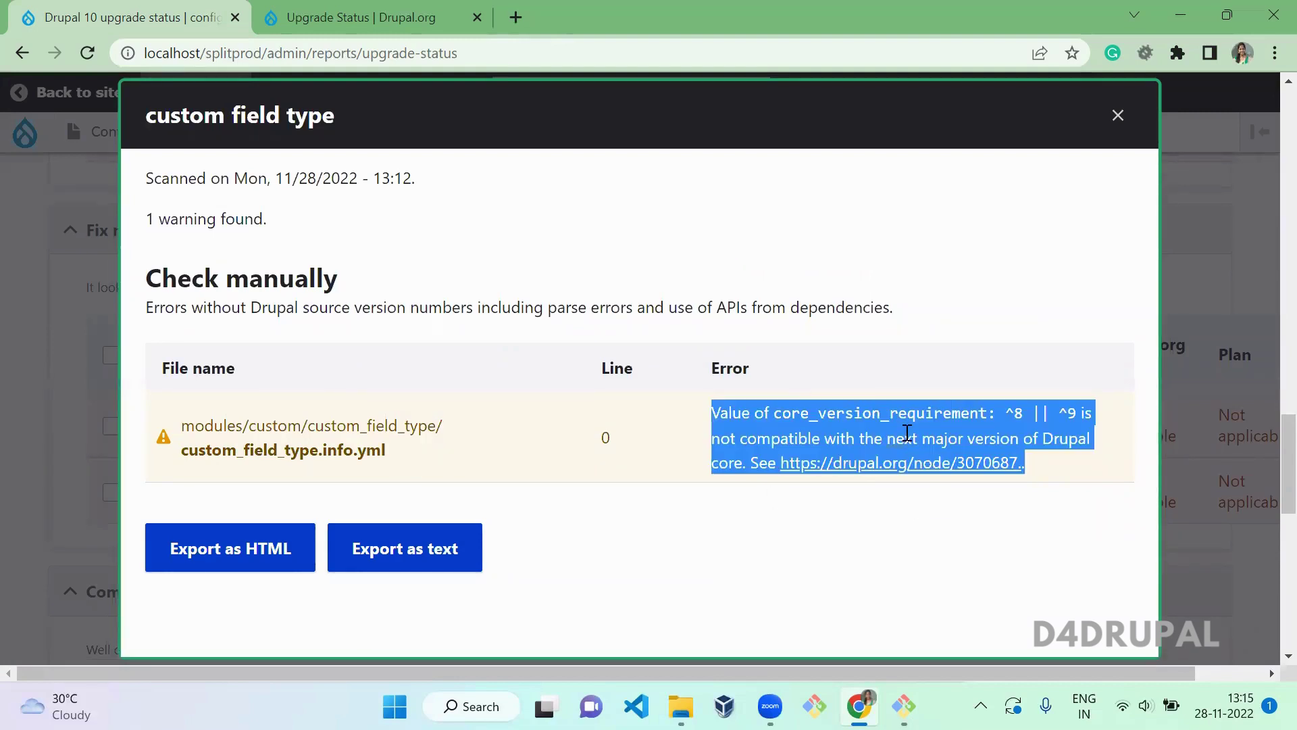
click(679, 461)
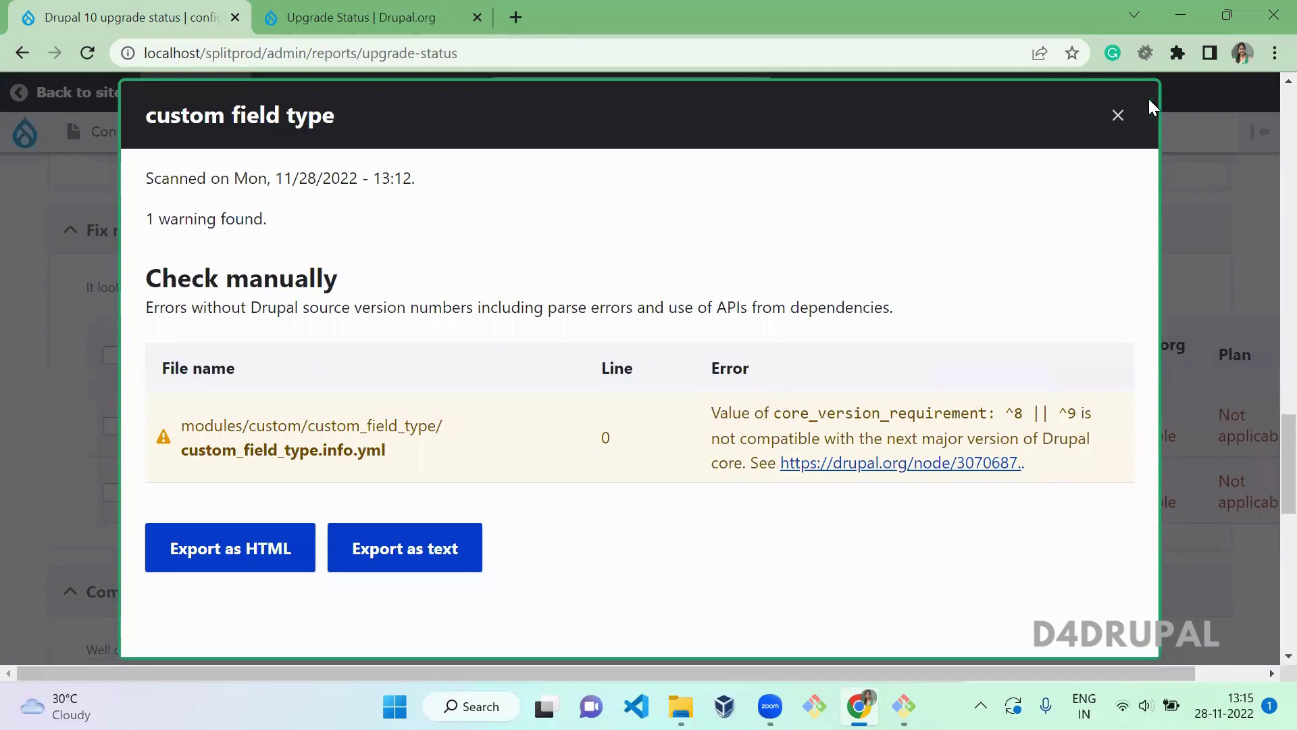
click(1117, 116)
click(531, 496)
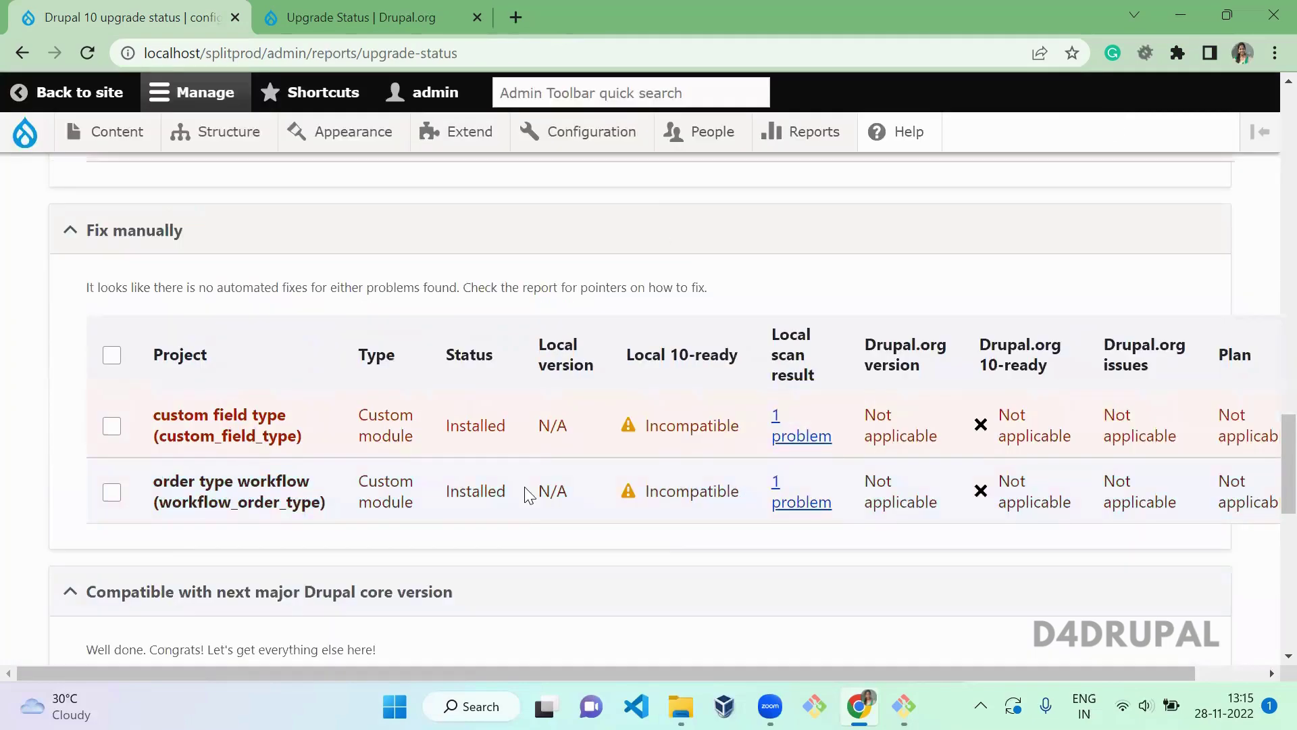
Scroll to Fix with rector, where dependent dropdown shows Incompatible with 2 problems
scroll(529, 495, down, 1)
scroll(529, 495, down, 10)
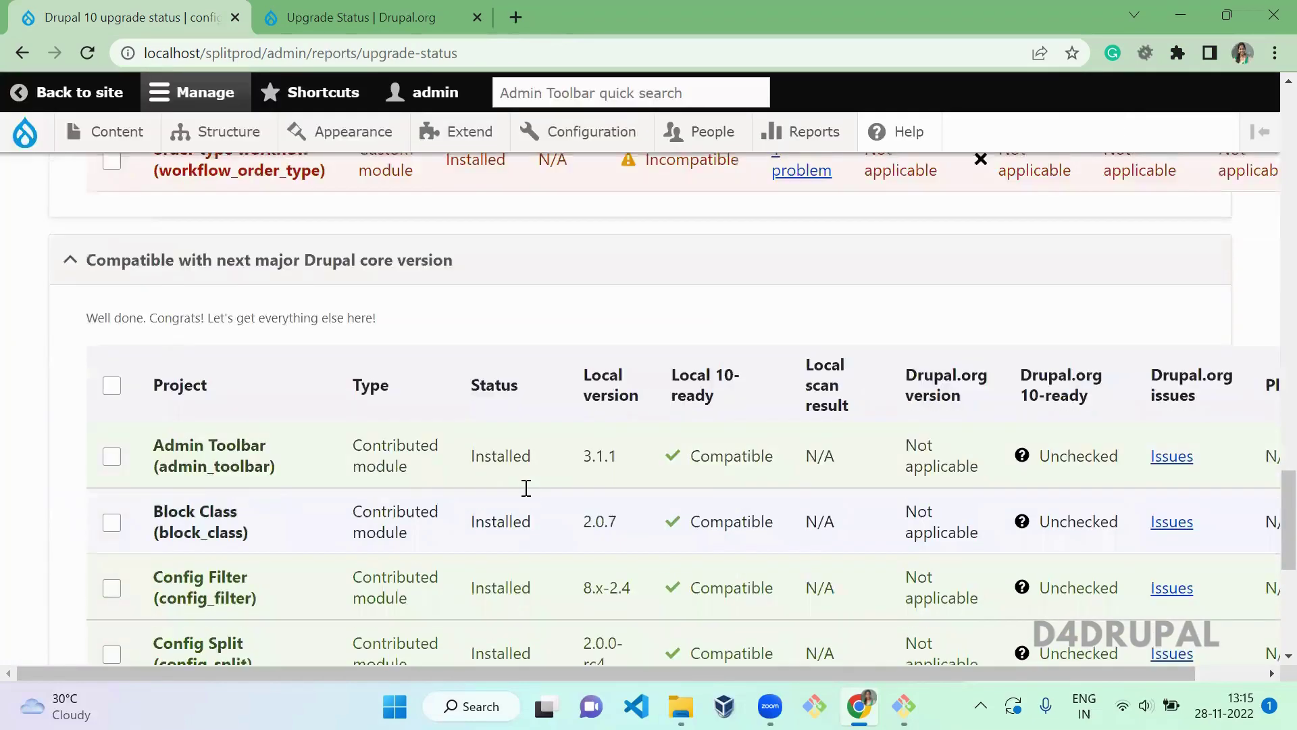
scroll(525, 489, up, 7)
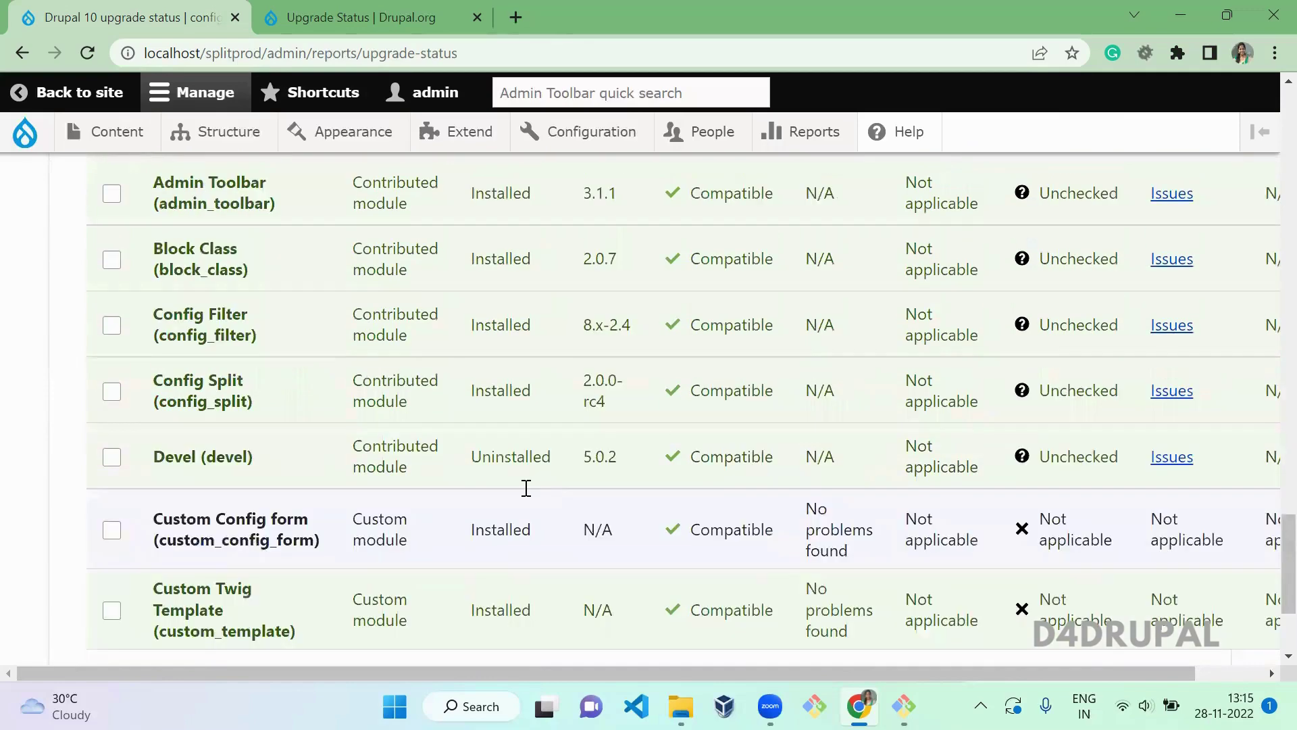
scroll(525, 486, up, 1)
scroll(525, 486, down, 2)
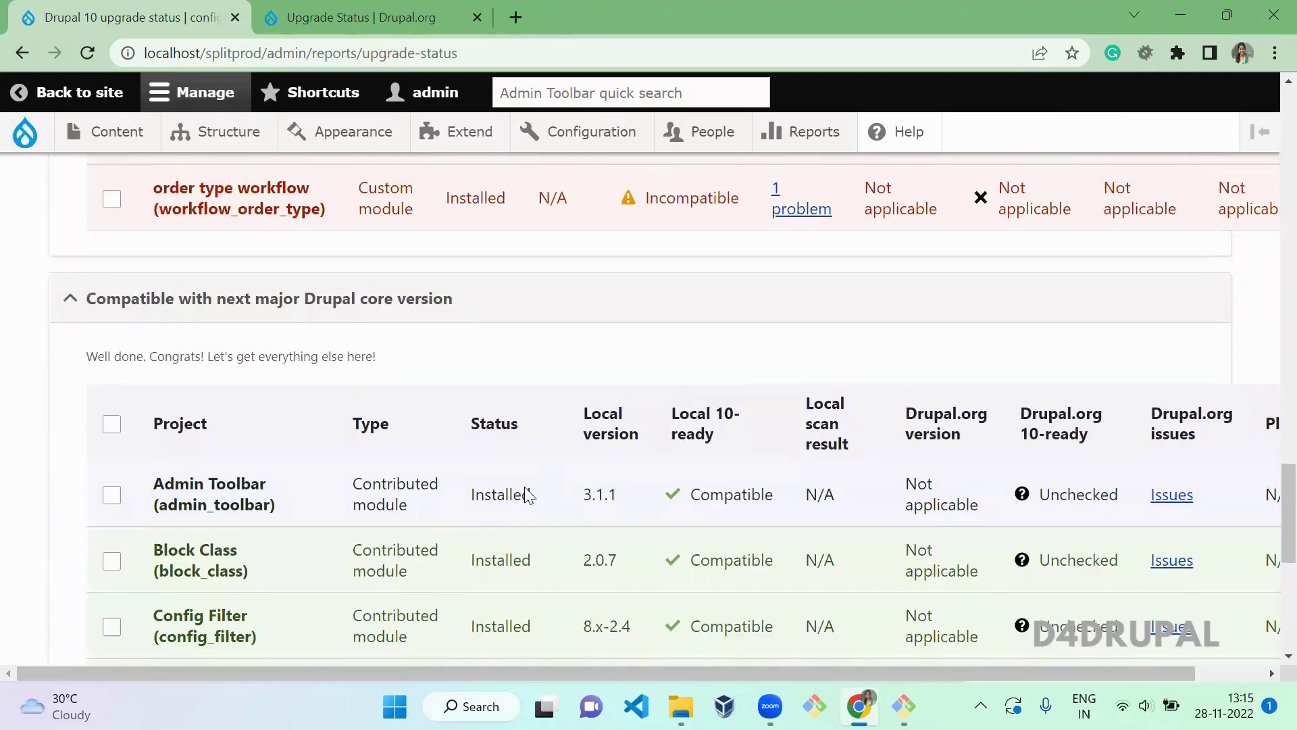
scroll(525, 486, up, 1)
scroll(526, 488, up, 5)
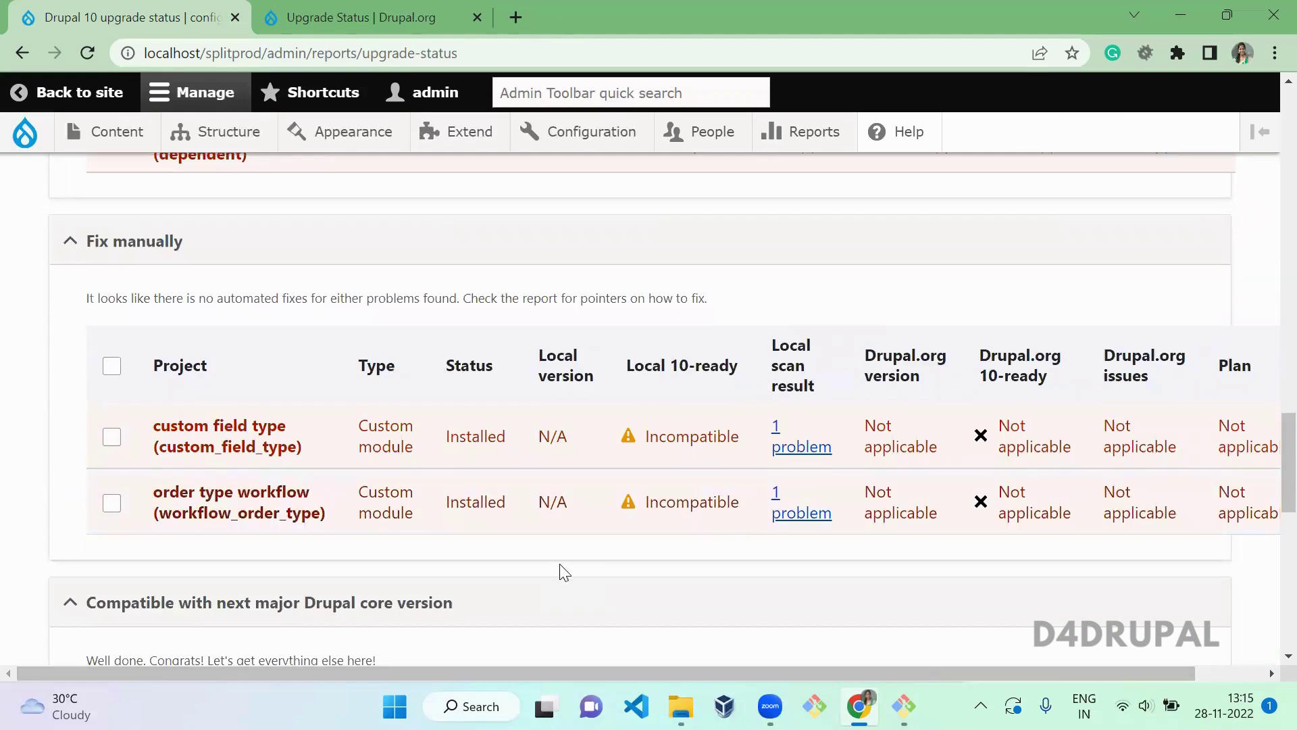
scroll(560, 565, up, 1)
scroll(560, 566, up, 6)
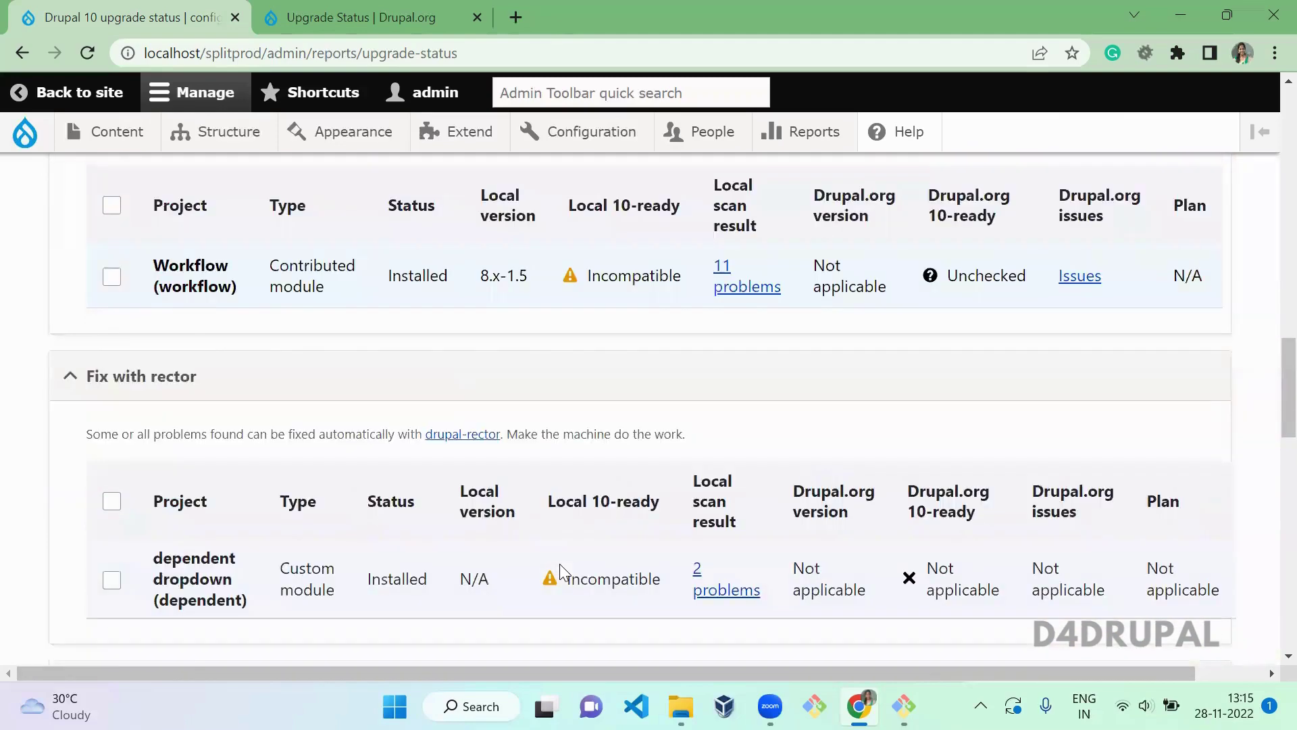
scroll(560, 566, down, 2)
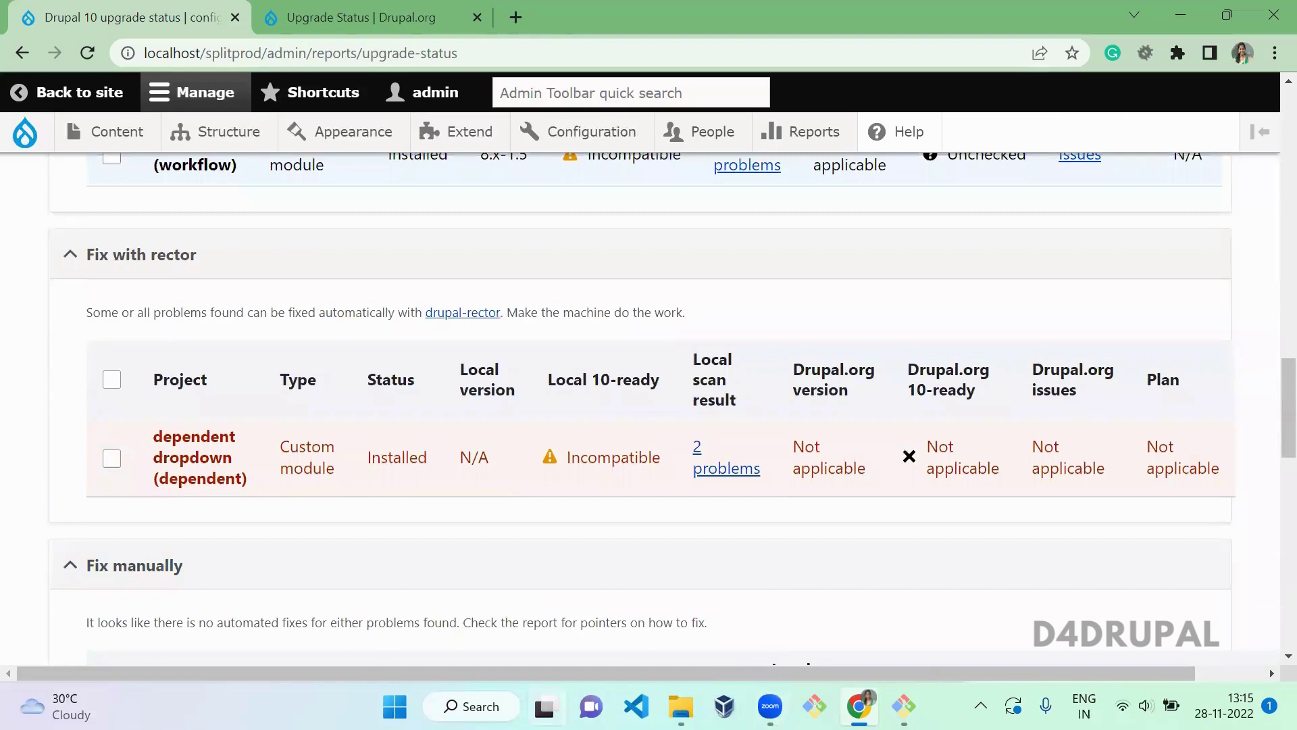
Locate the modules\custom folder in File Explorer and select its full path
click(681, 706)
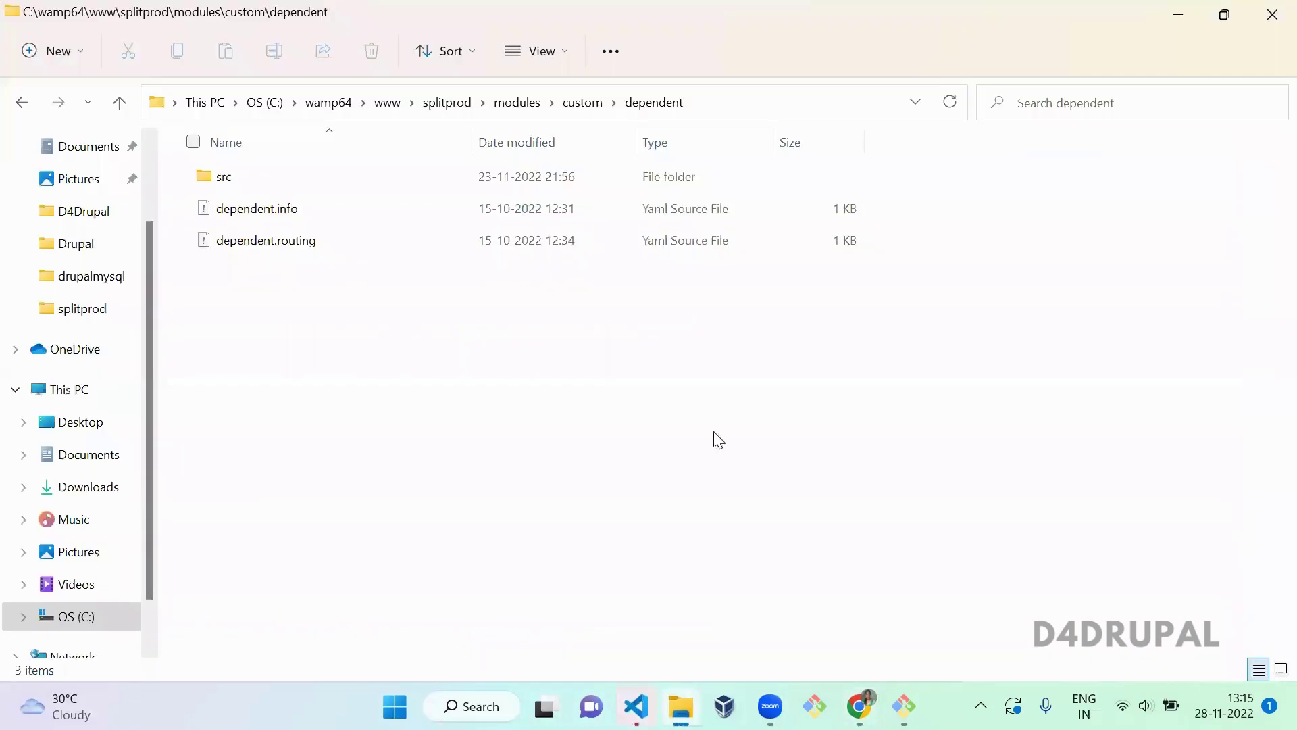
click(581, 102)
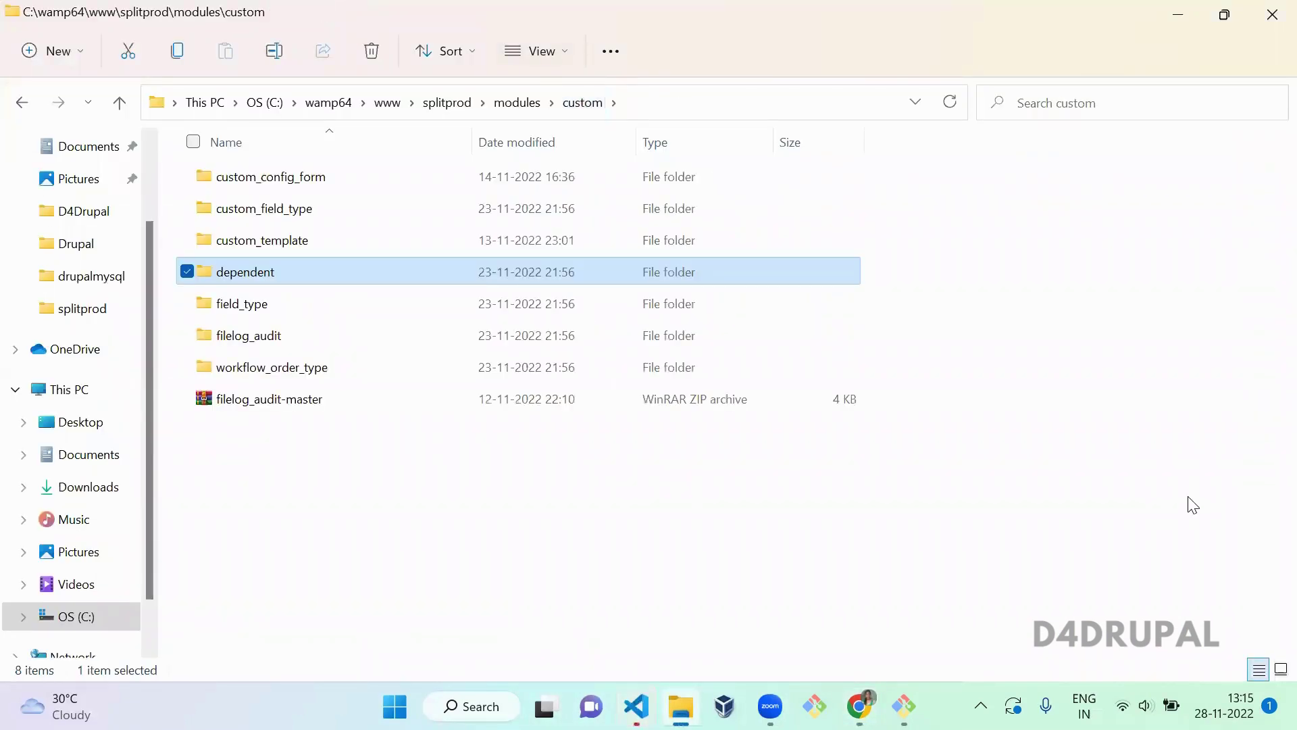
key(alt+d)
key(alt+Tab)
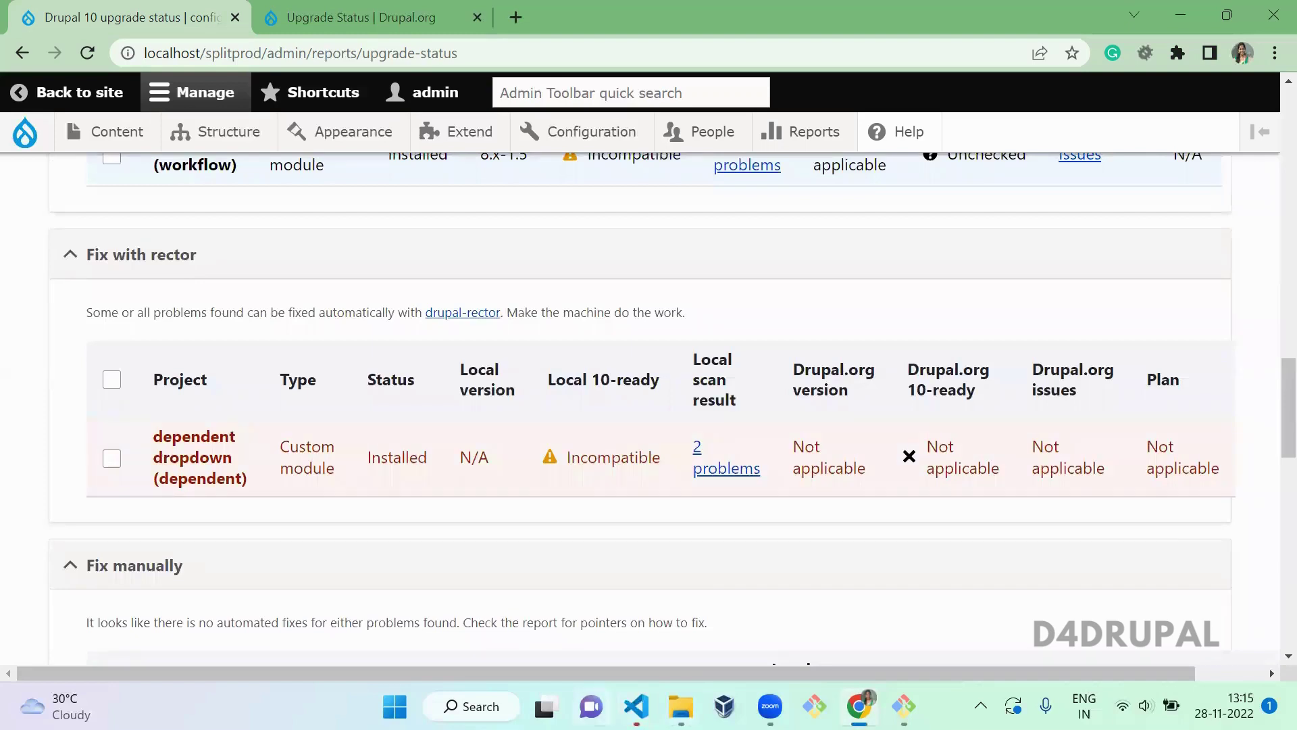
Open the custom modules folder as the VS Code workspace, then return to the dependent dropdown report
click(636, 706)
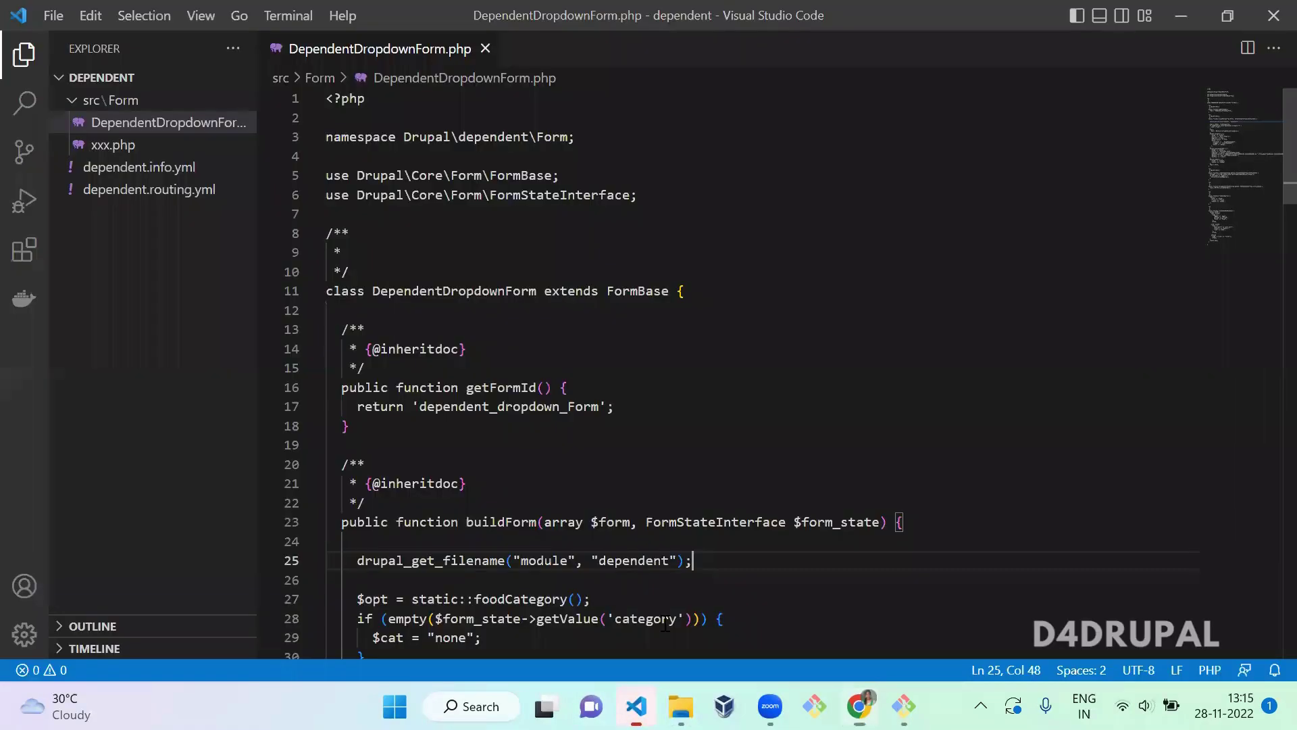
click(55, 15)
click(118, 162)
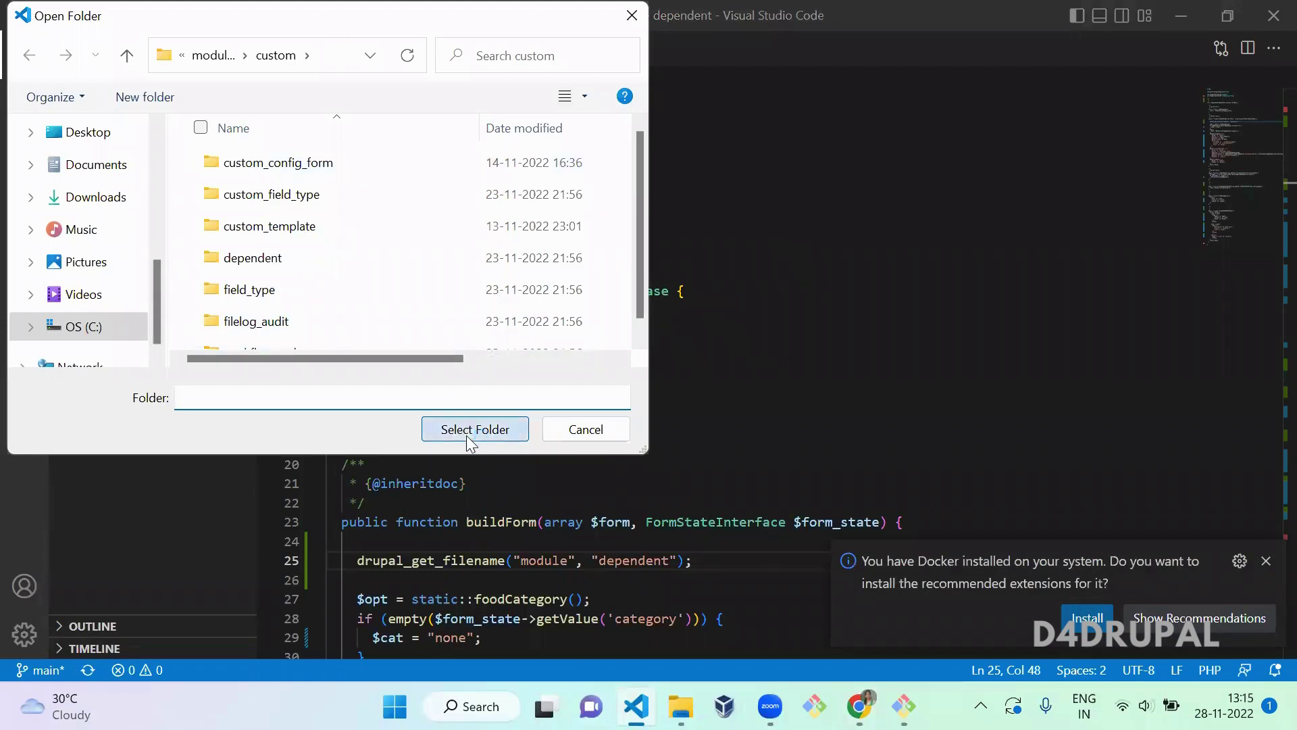
click(466, 432)
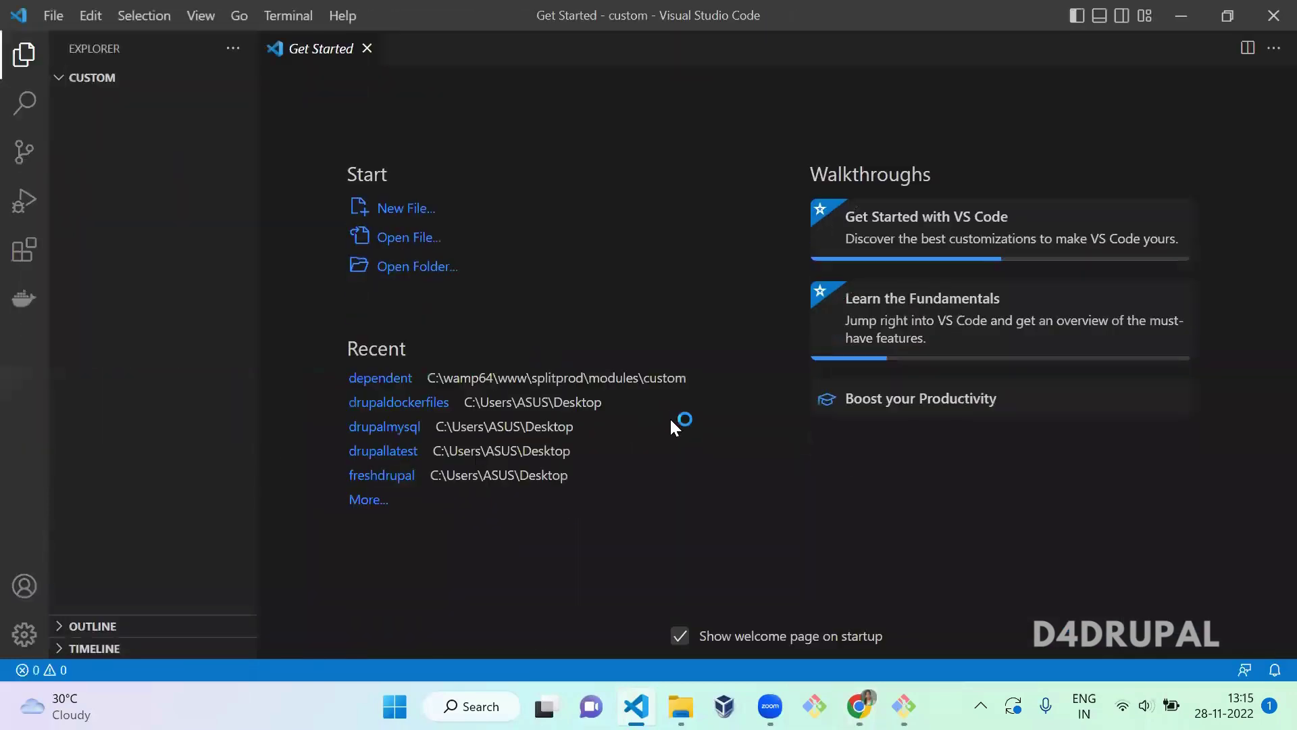
key(alt+Tab)
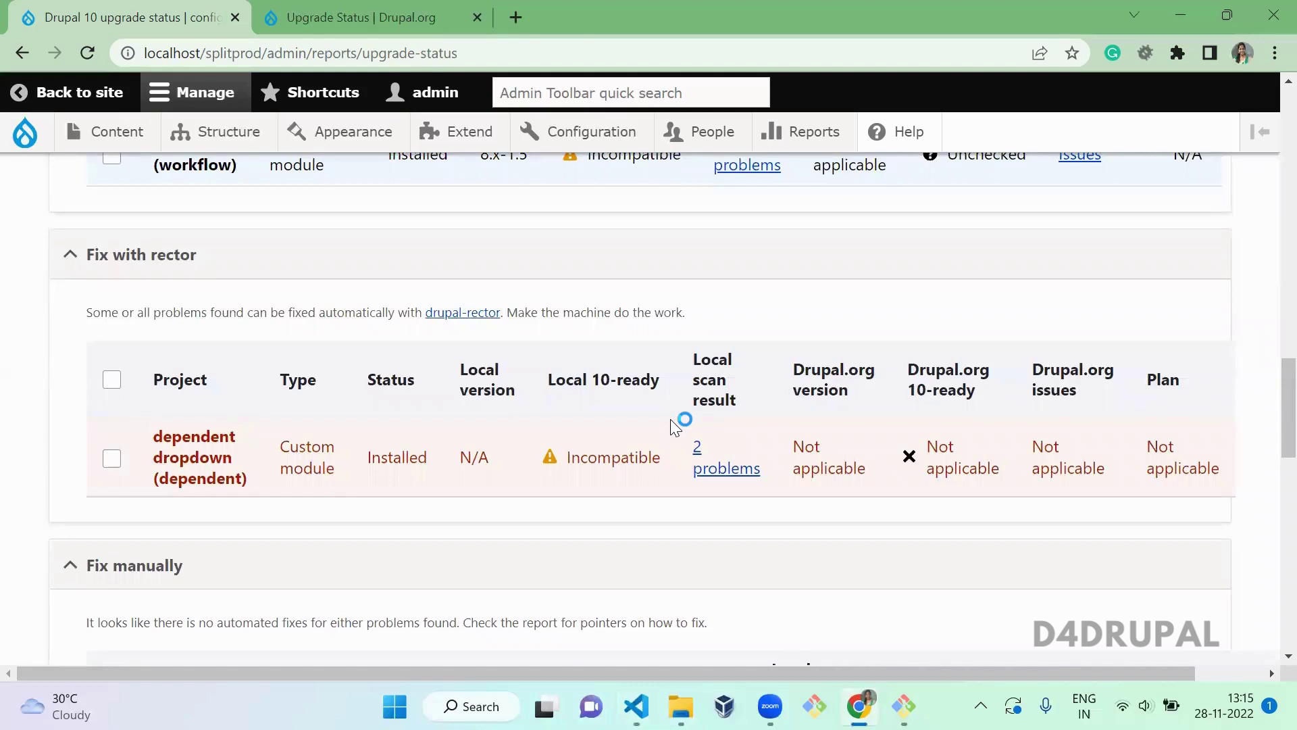
scroll(671, 419, down, 1)
Open the dependent dropdown module's scan details and point out the heading
click(710, 387)
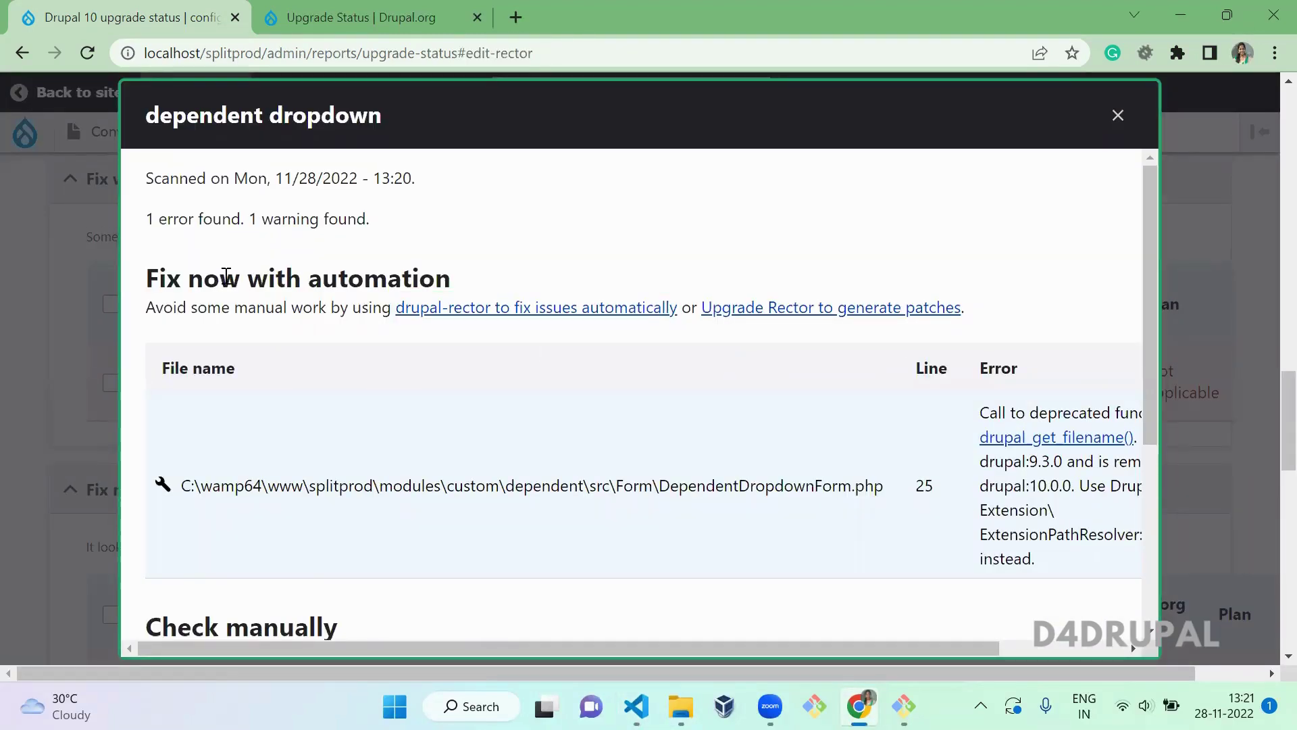
double_click(214, 278)
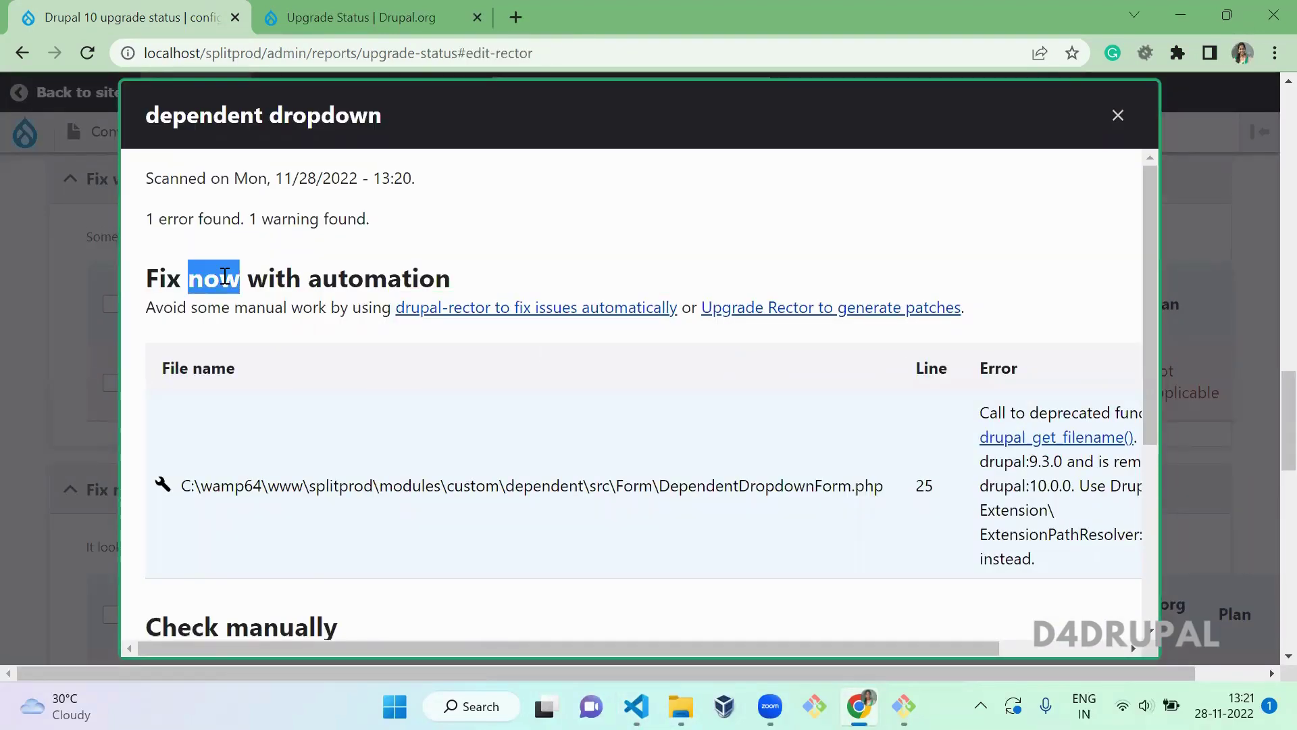
double_click(278, 280)
click(369, 284)
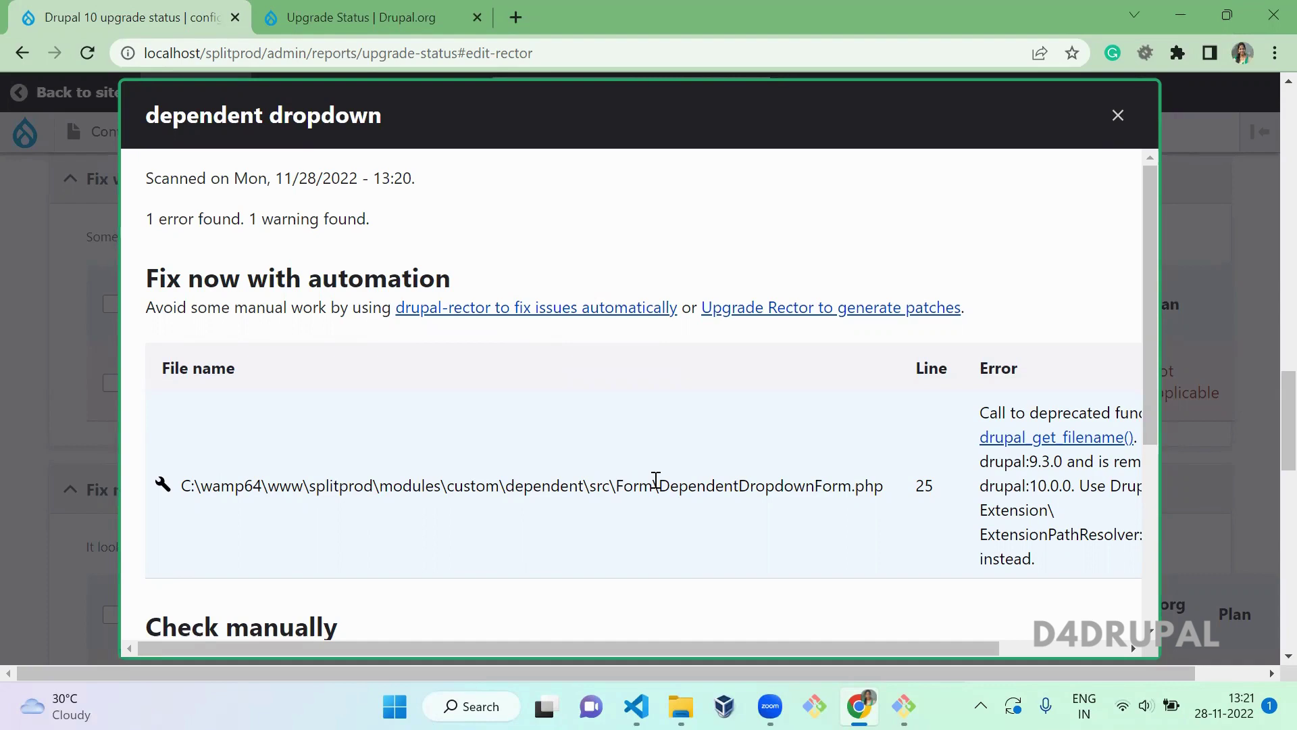
Scroll to the core_version_requirement error and highlight its ^8 || ^9 values
drag(1145, 323, 1172, 507)
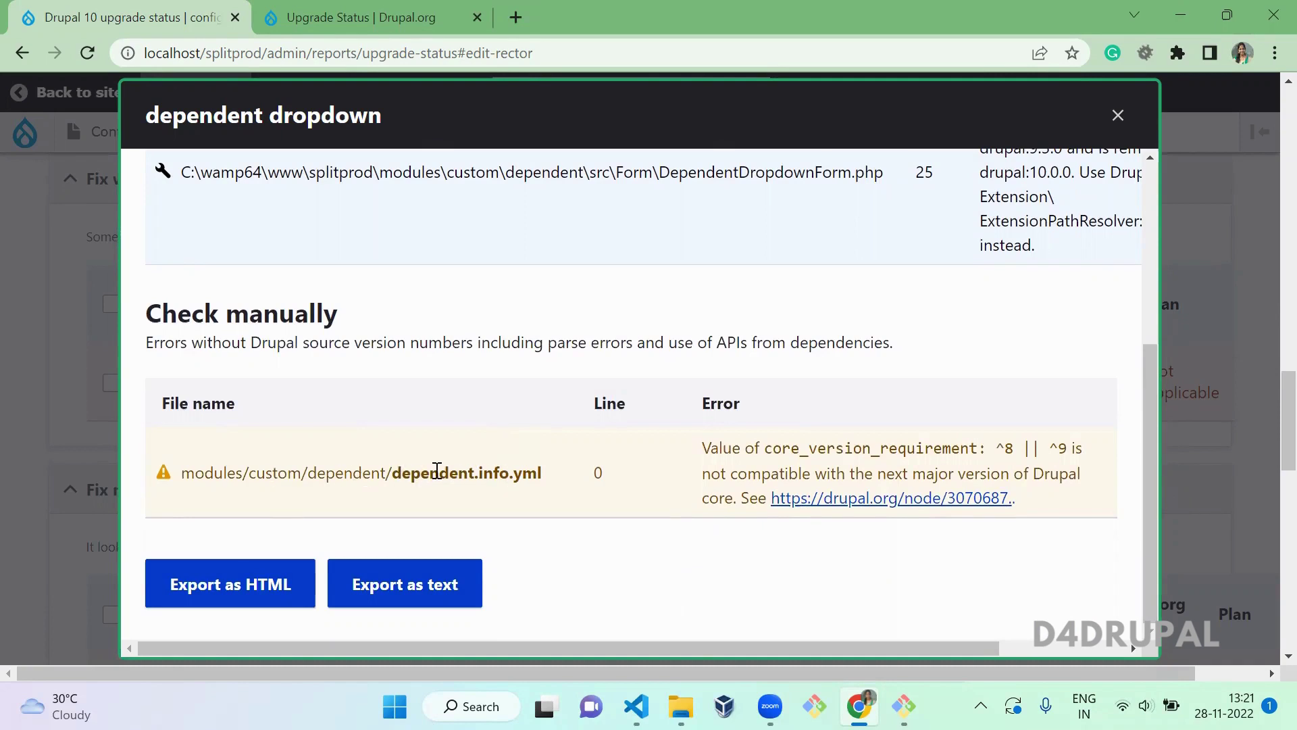
double_click(827, 447)
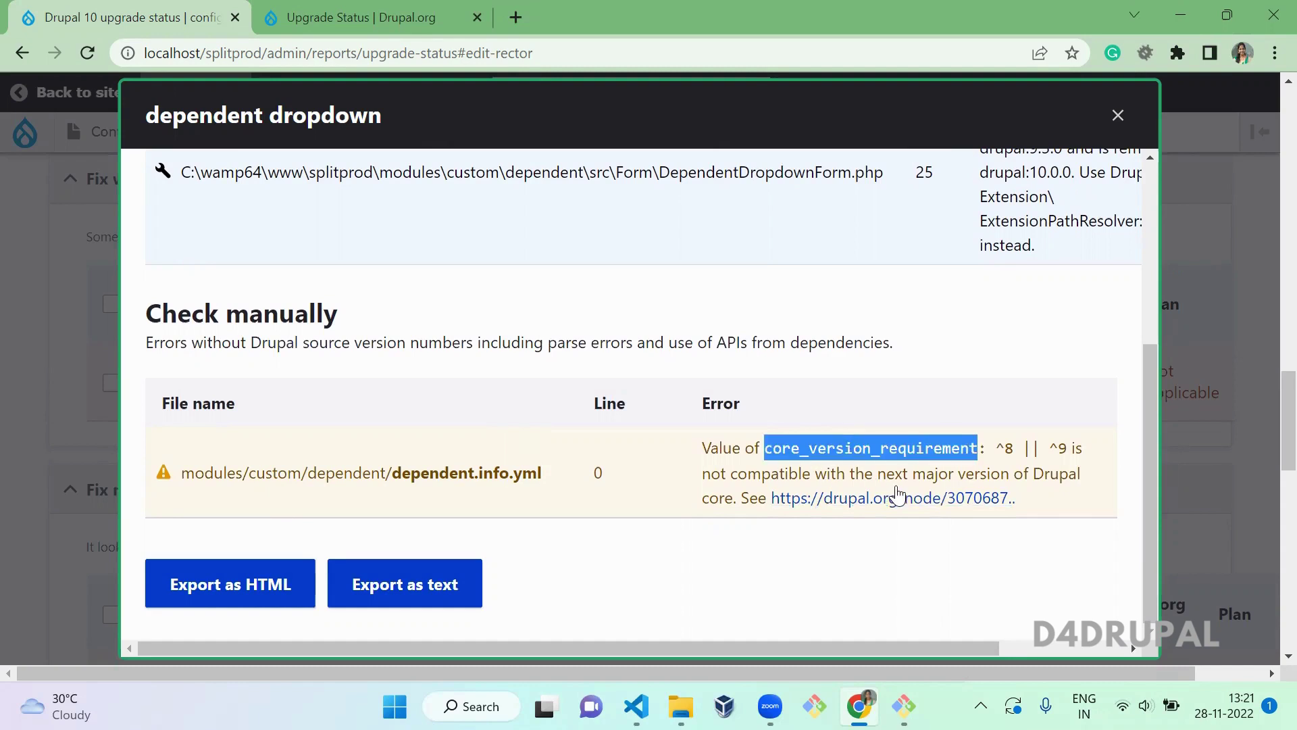
click(731, 451)
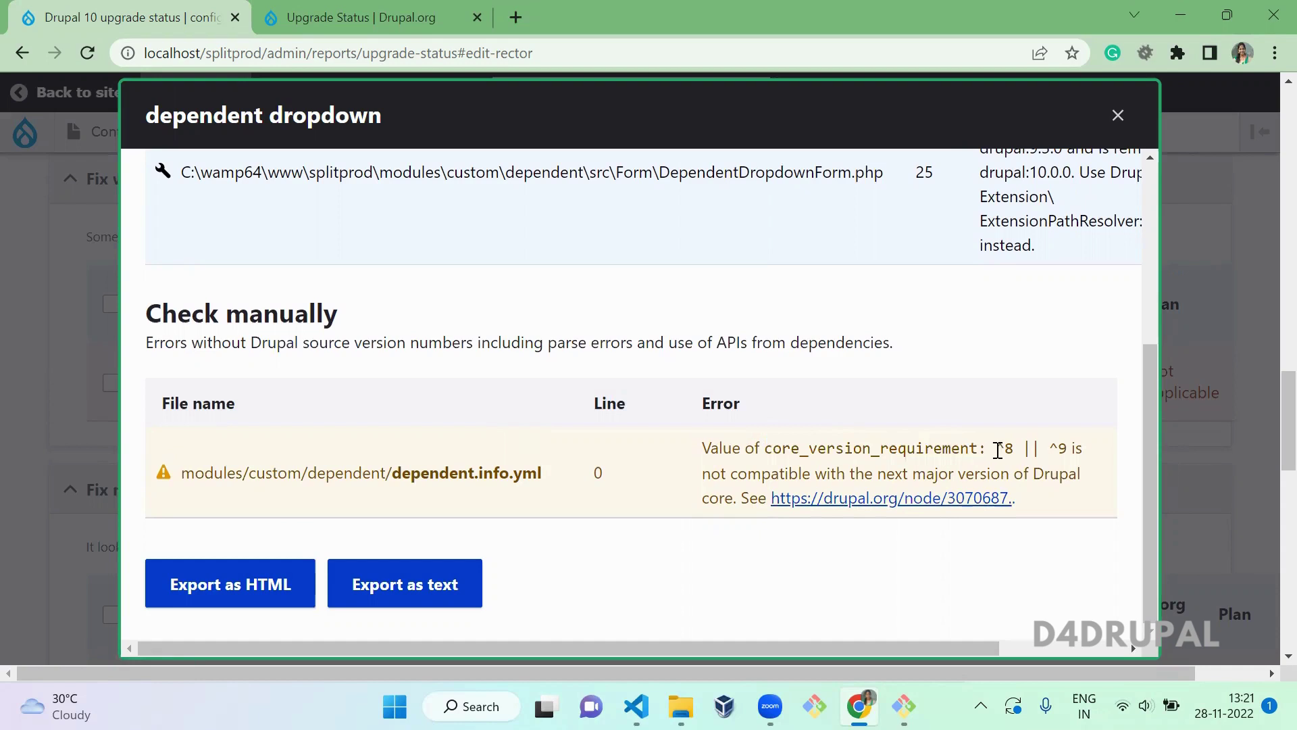
drag(996, 449, 1071, 450)
click(464, 545)
Append '|| ^10' to core_version_requirement in dependent.info.yml and save the file
click(637, 706)
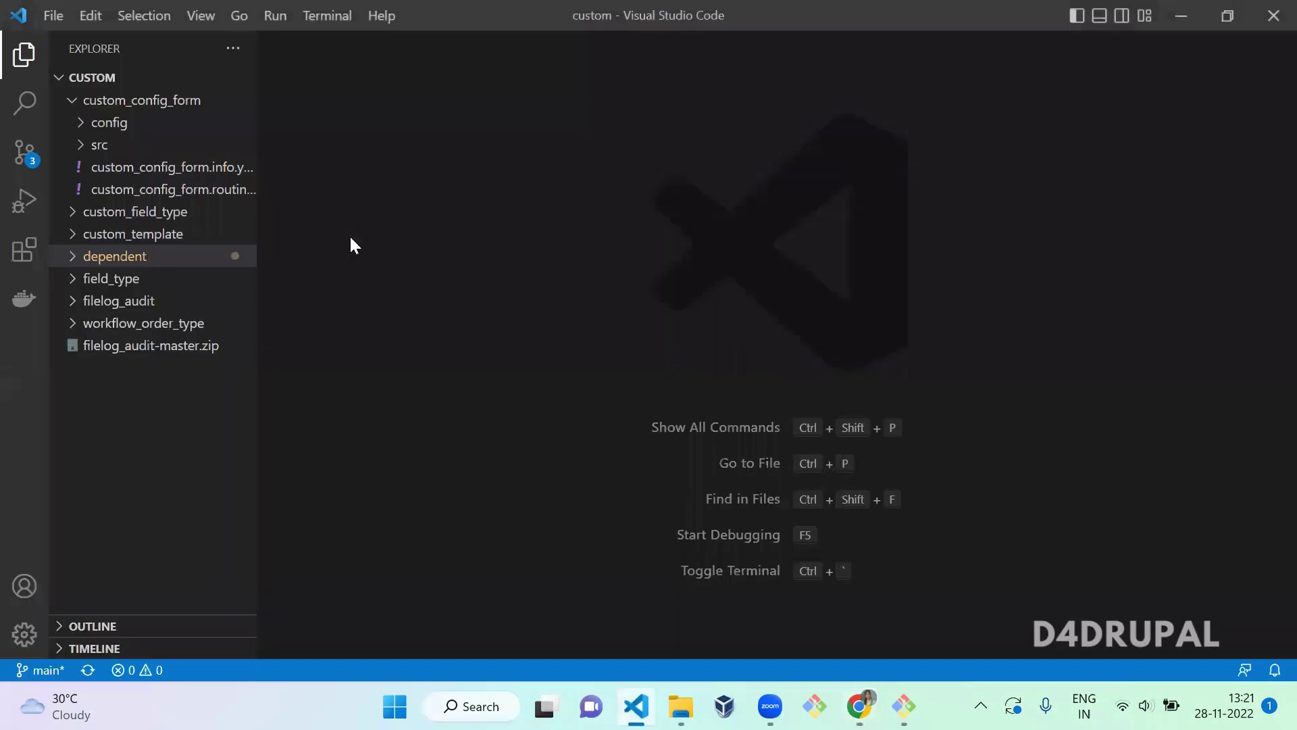
click(130, 258)
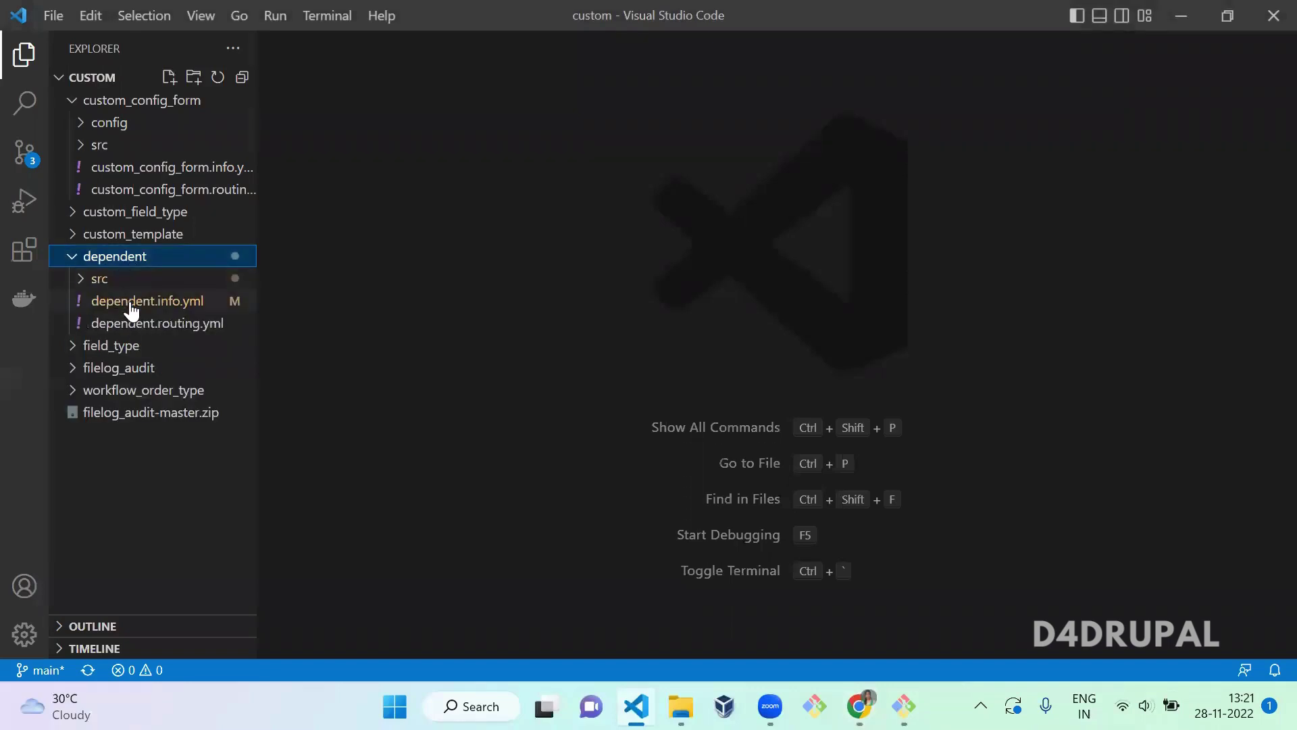
click(132, 305)
click(646, 158)
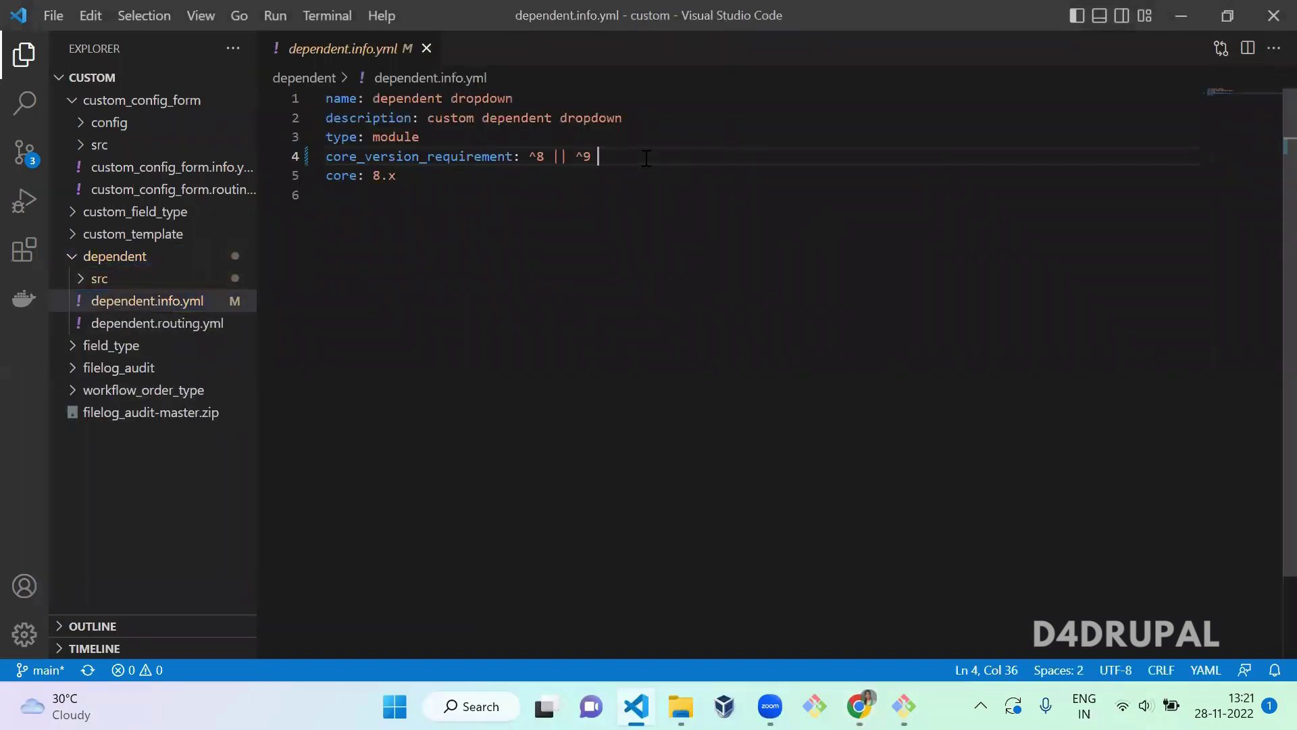
text(|)
text(| ^10)
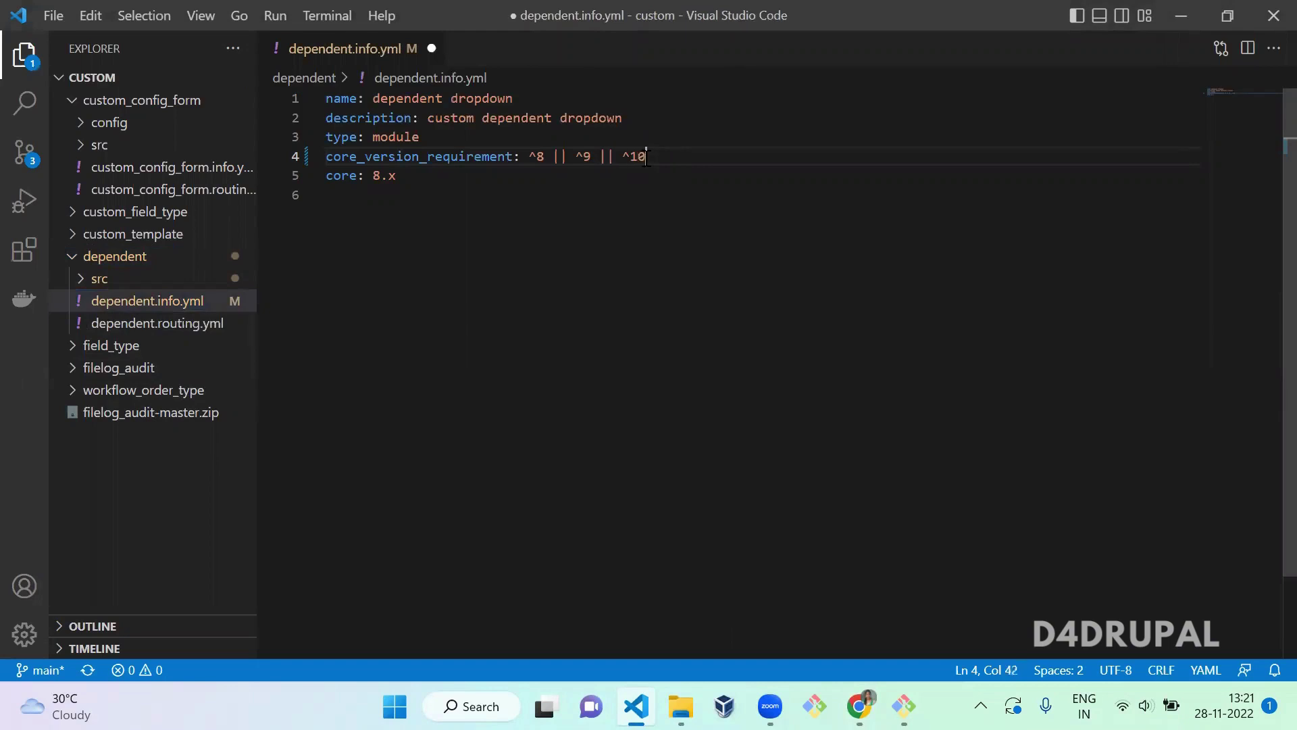
key(ctrl+s)
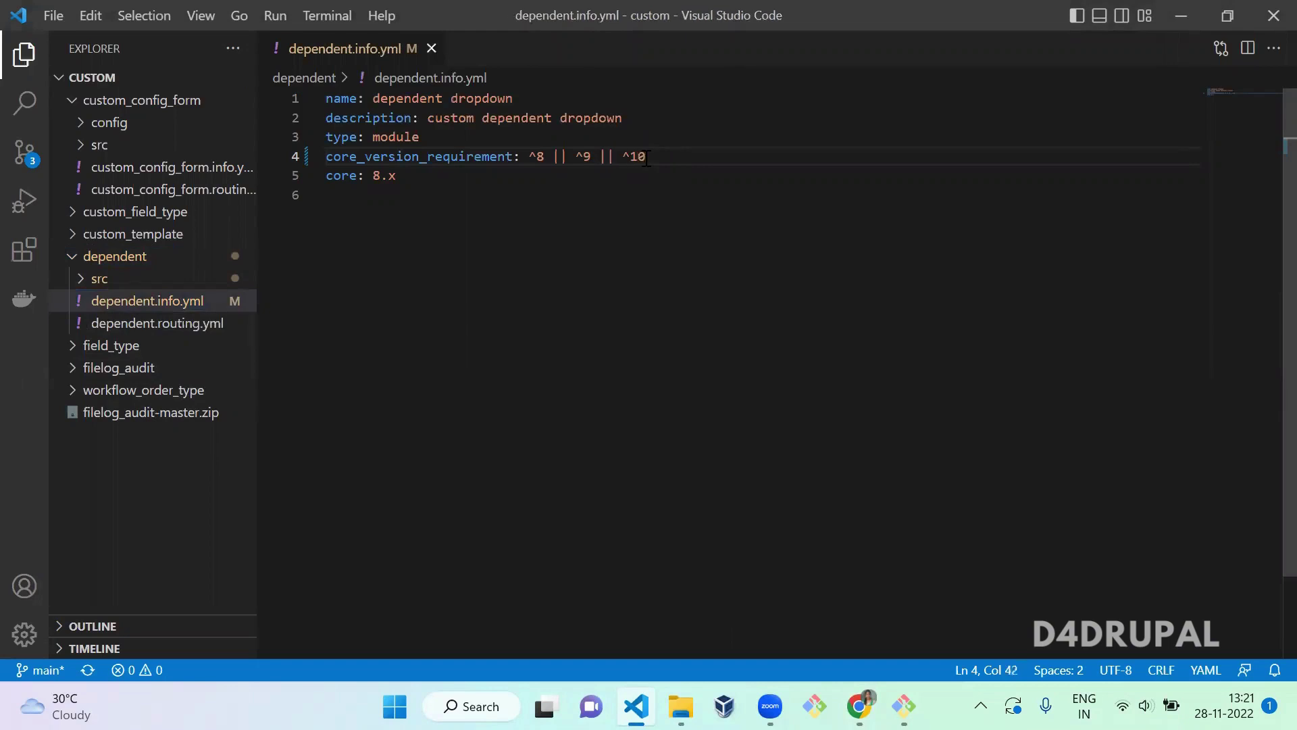
key(alt+Tab)
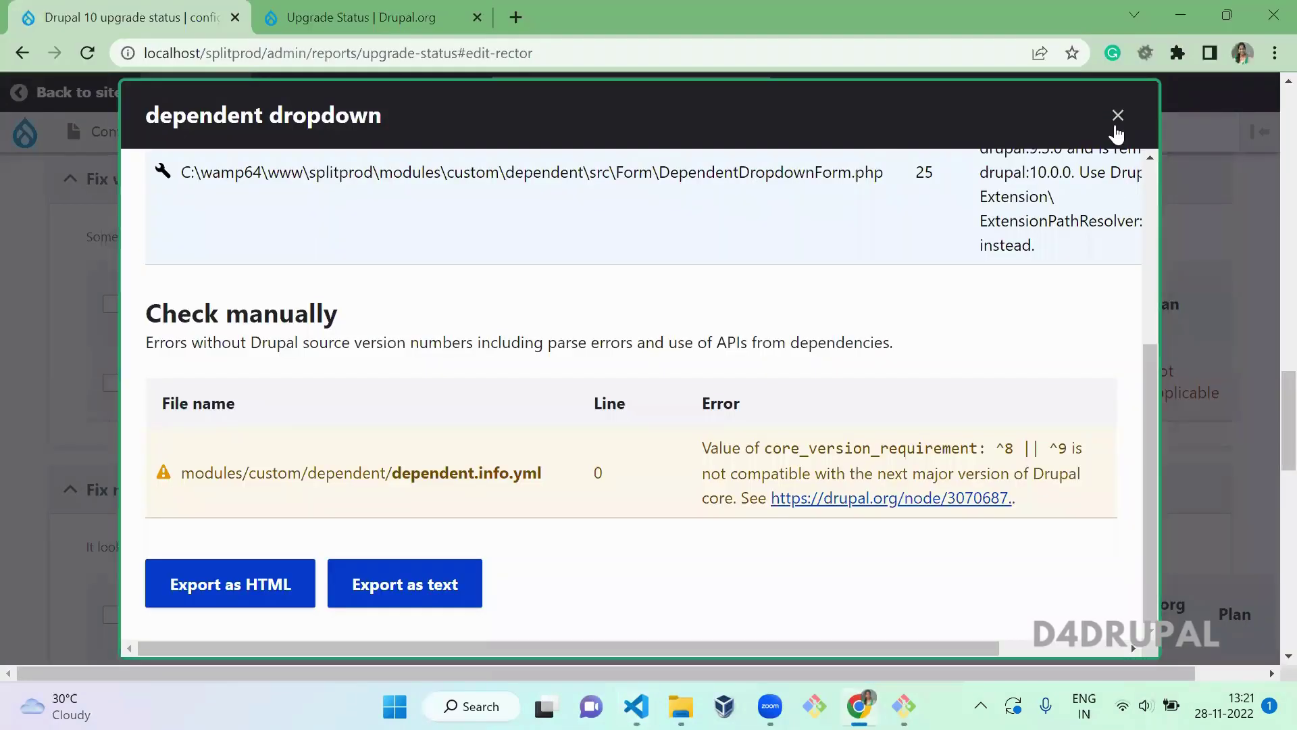
Rescan only the dependent dropdown module
click(1116, 119)
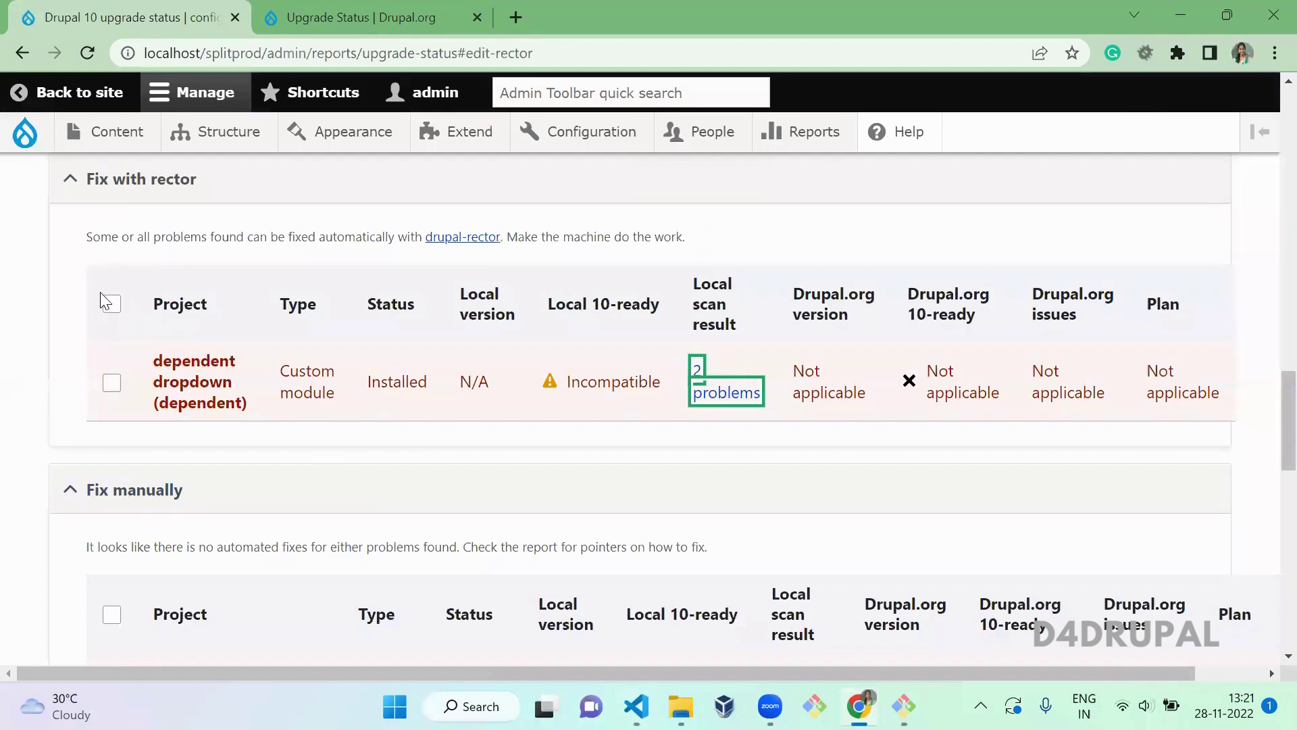
click(113, 307)
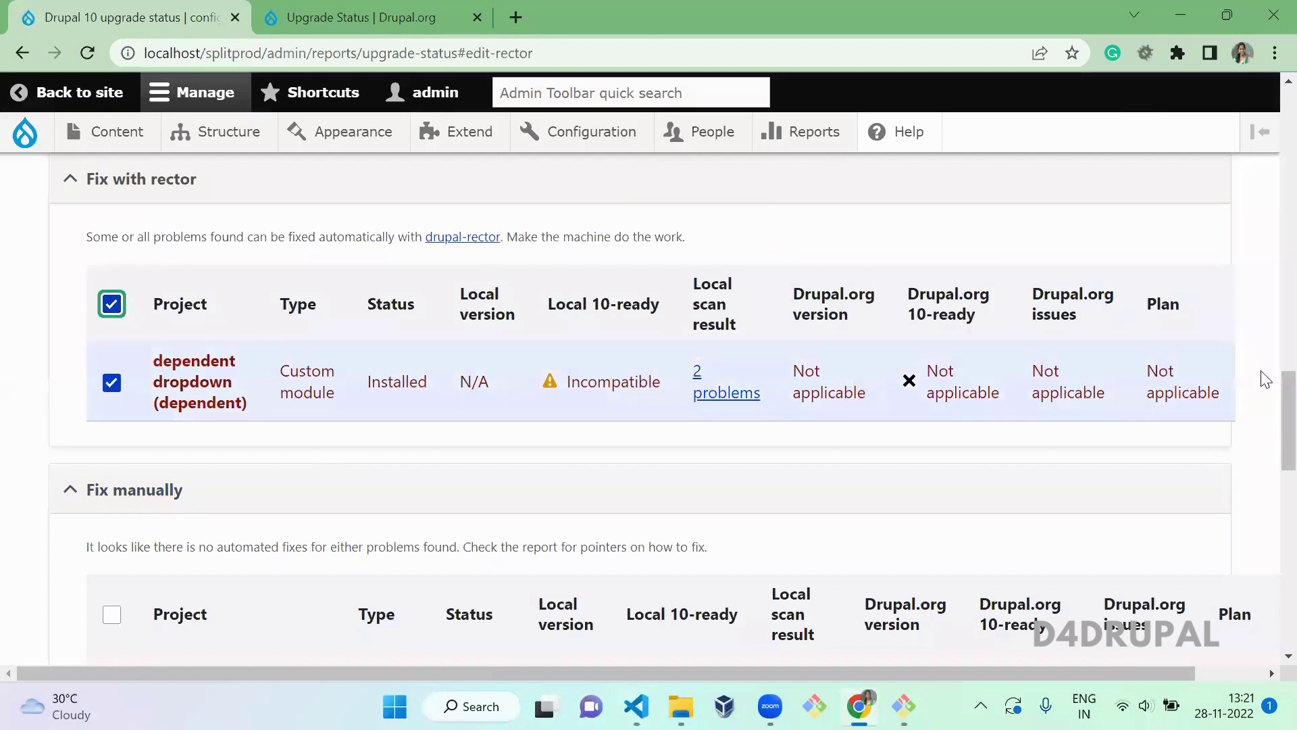
scroll(1269, 400, down, 10)
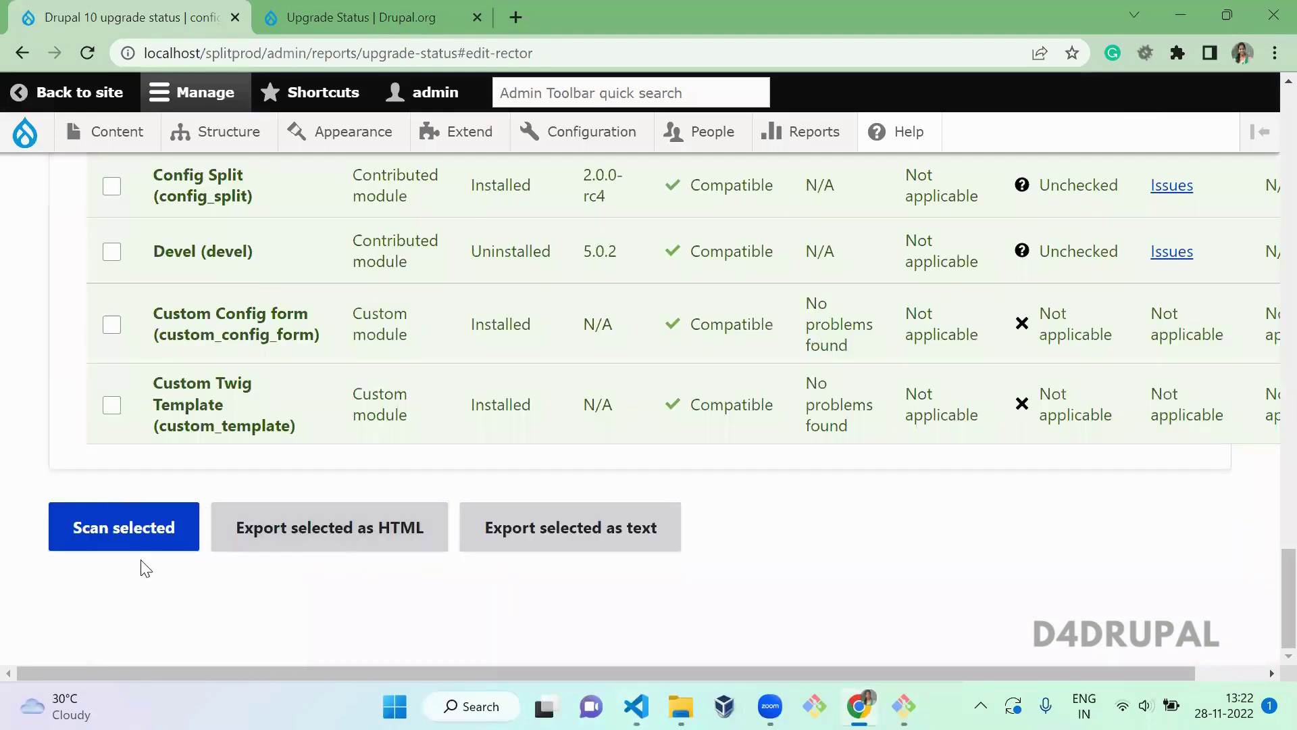
click(146, 524)
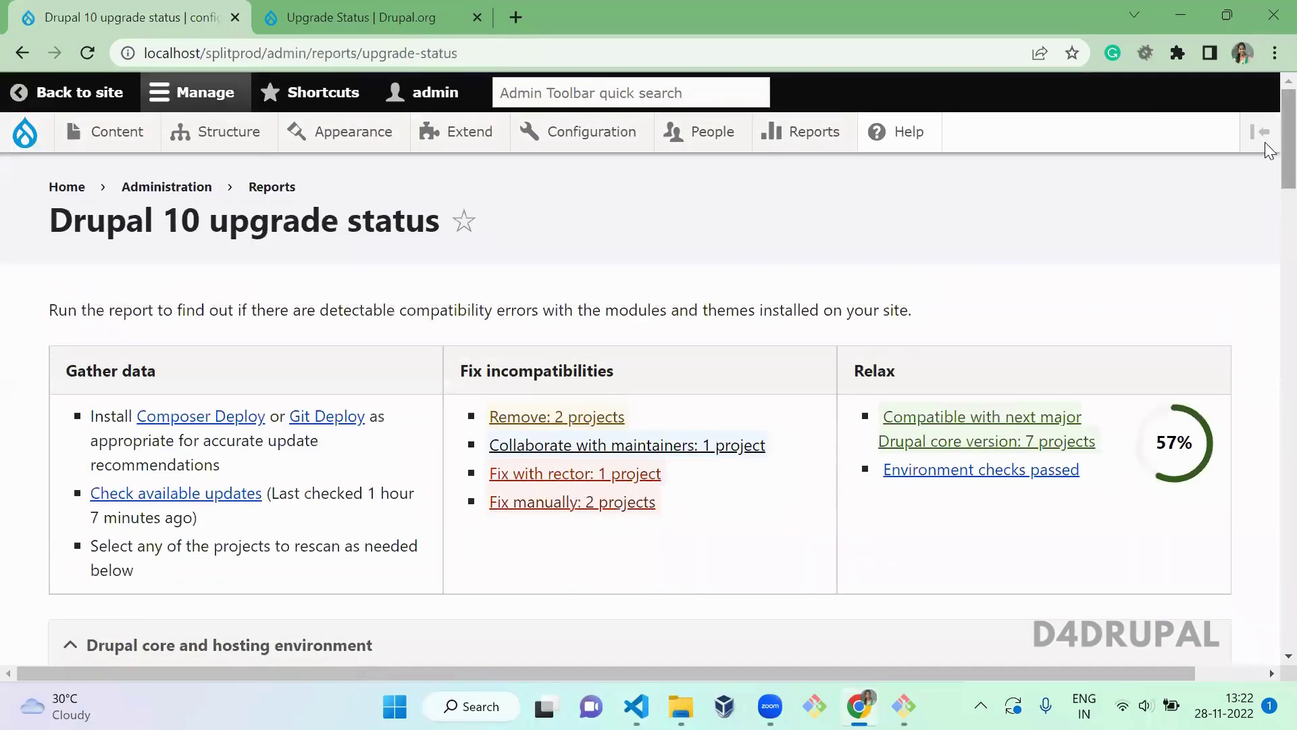
Review the one remaining problem, the deprecated drupal_get_filename() call, under Fix with rector
click(646, 475)
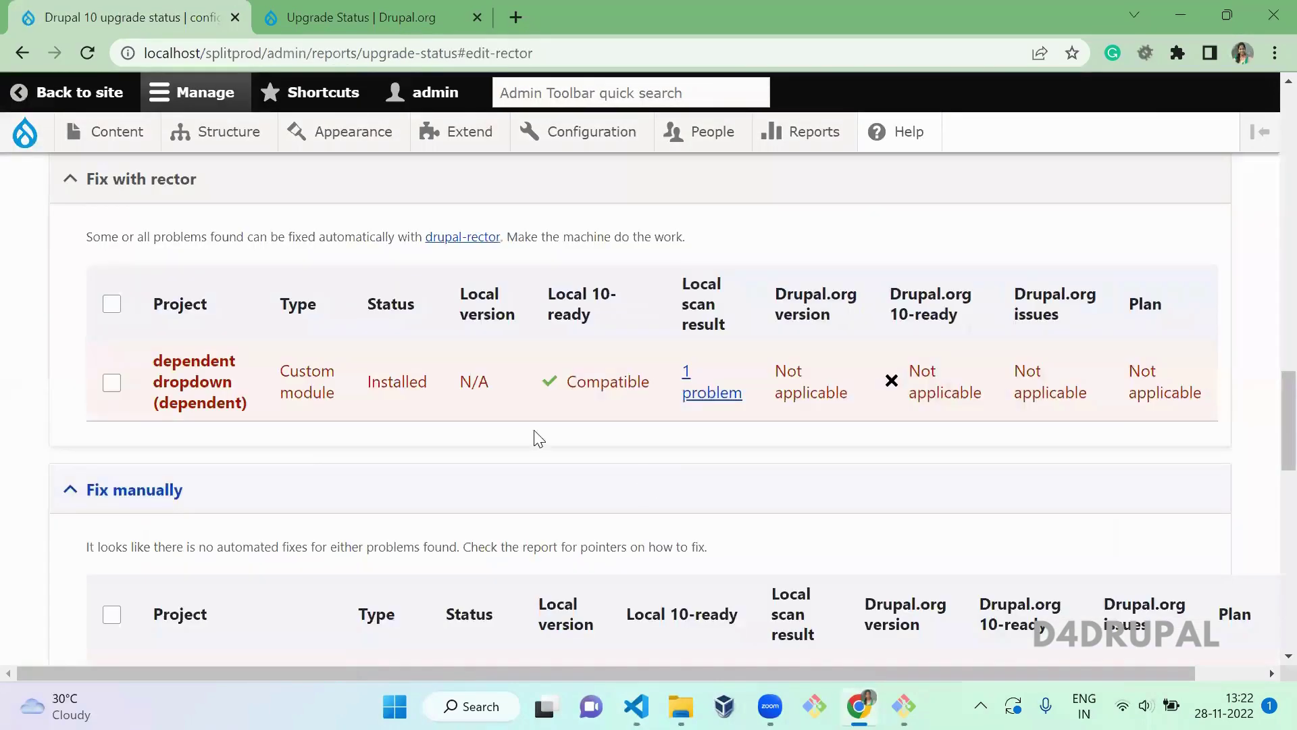
click(705, 394)
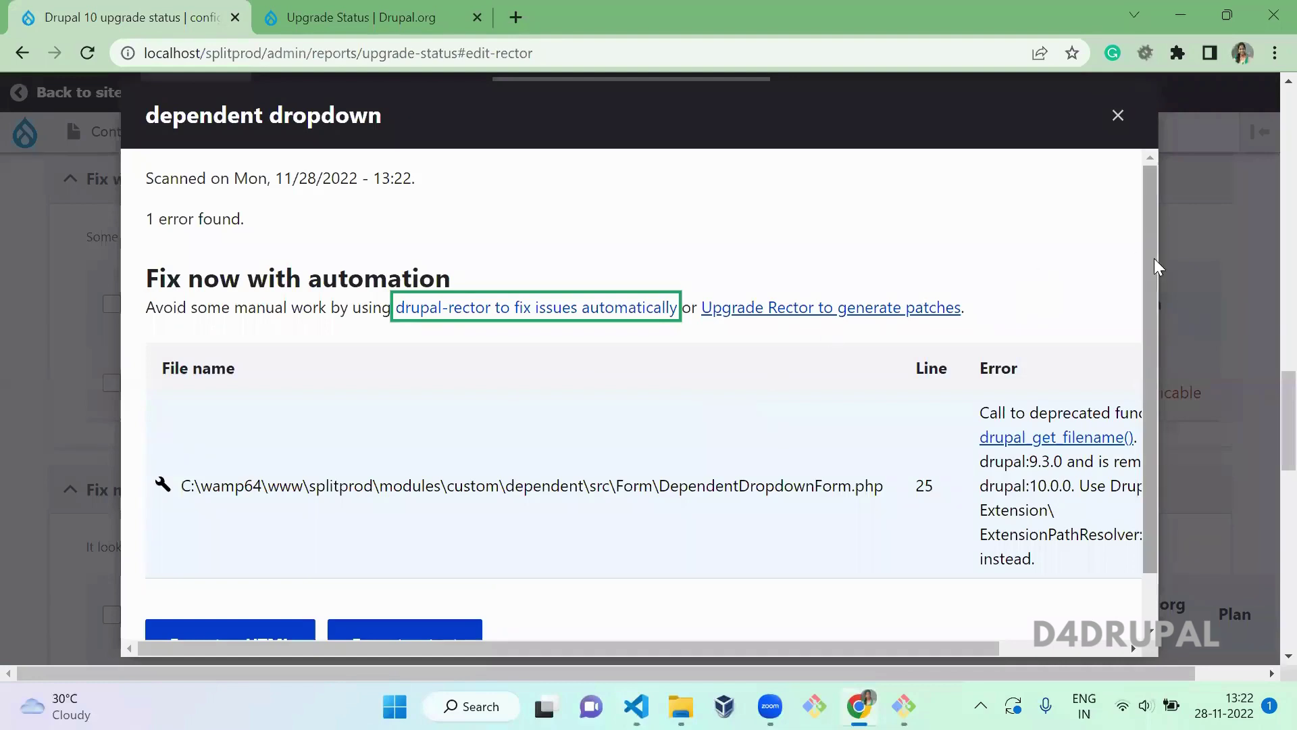
drag(1147, 257, 1102, 525)
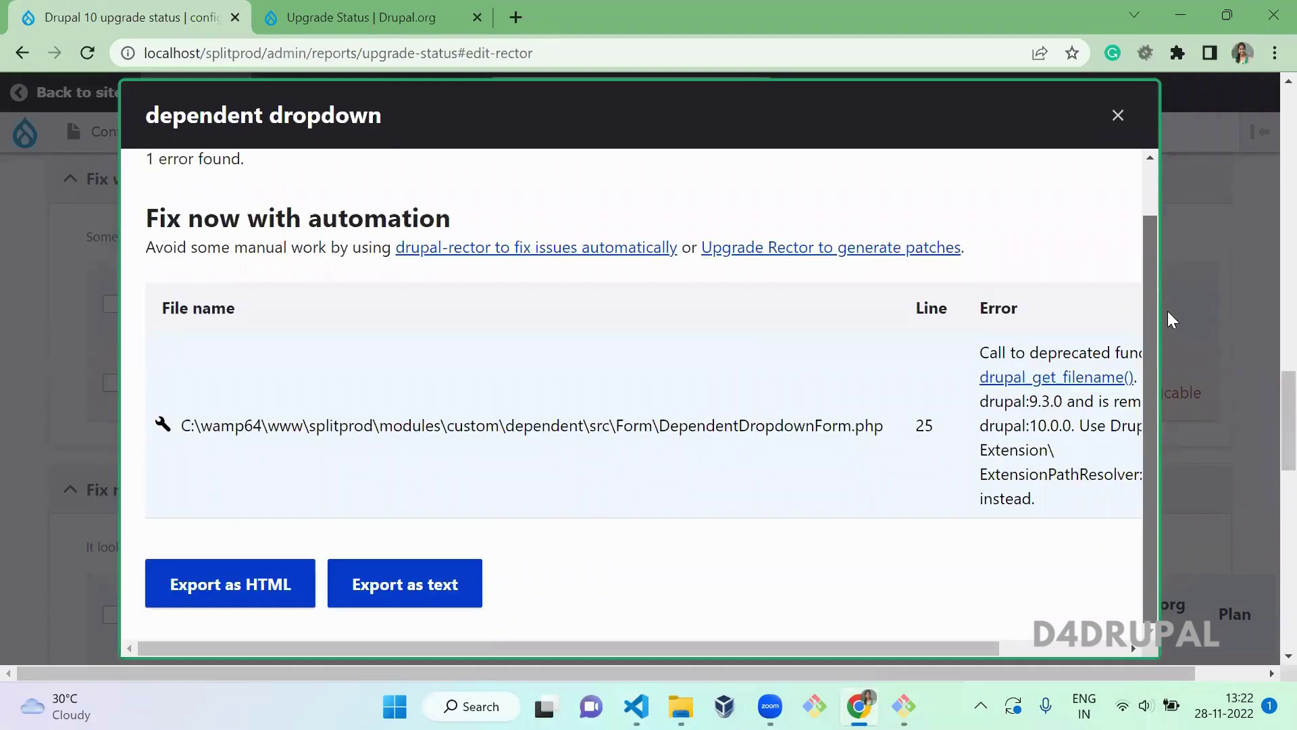
scroll(1104, 165, up, 2)
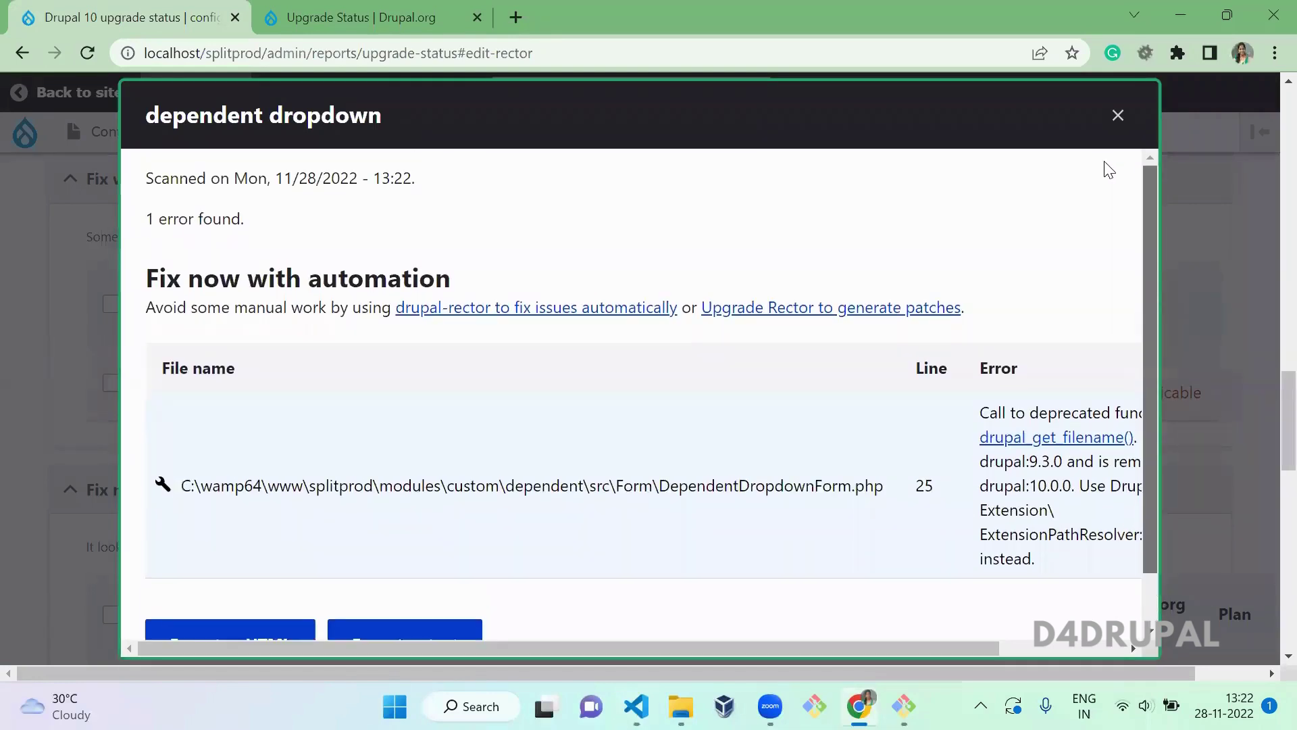
double_click(268, 279)
drag(267, 279, 676, 203)
click(1142, 150)
key(Escape)
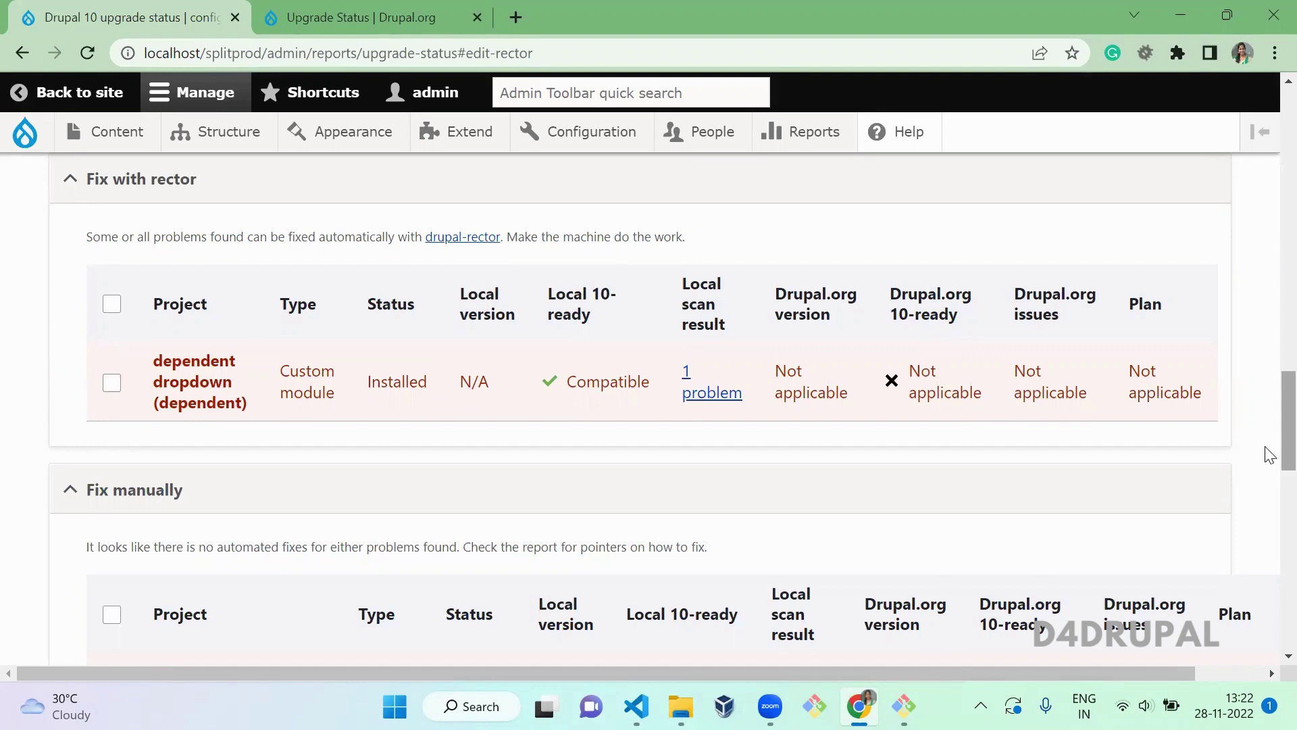
drag(1269, 454, 1248, 84)
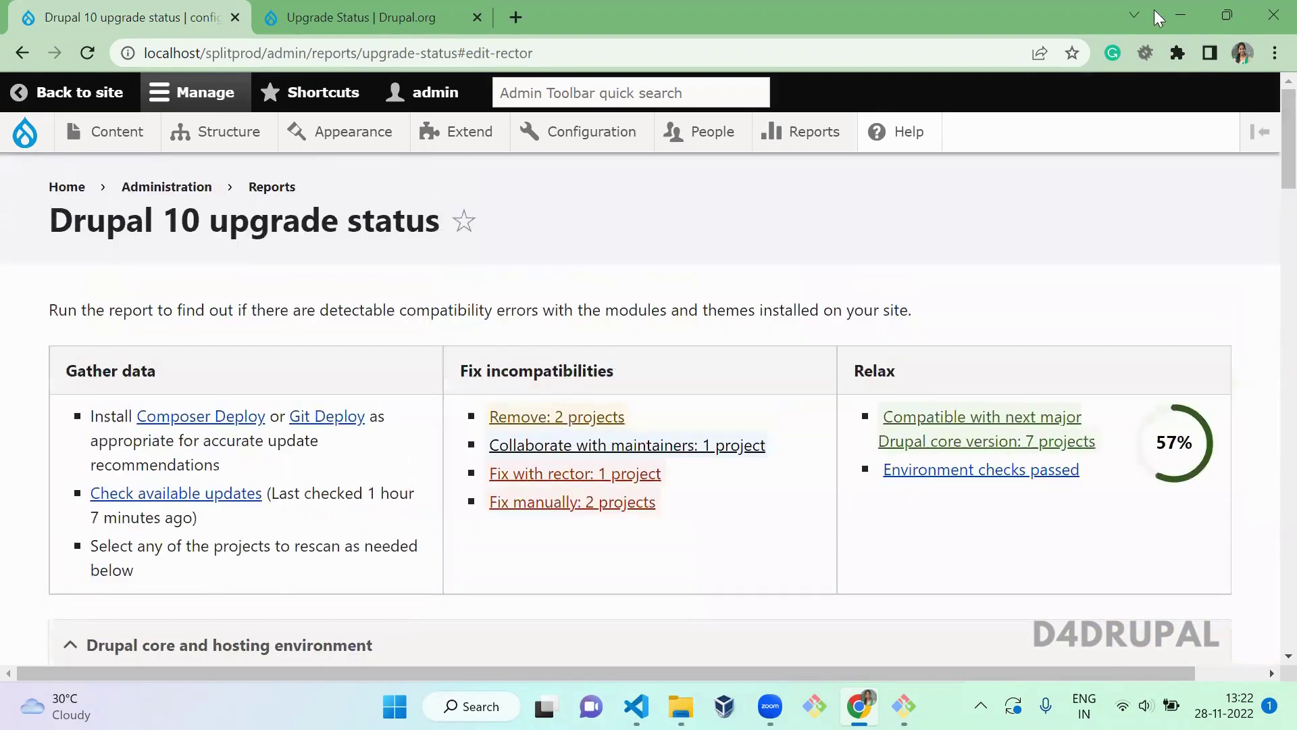